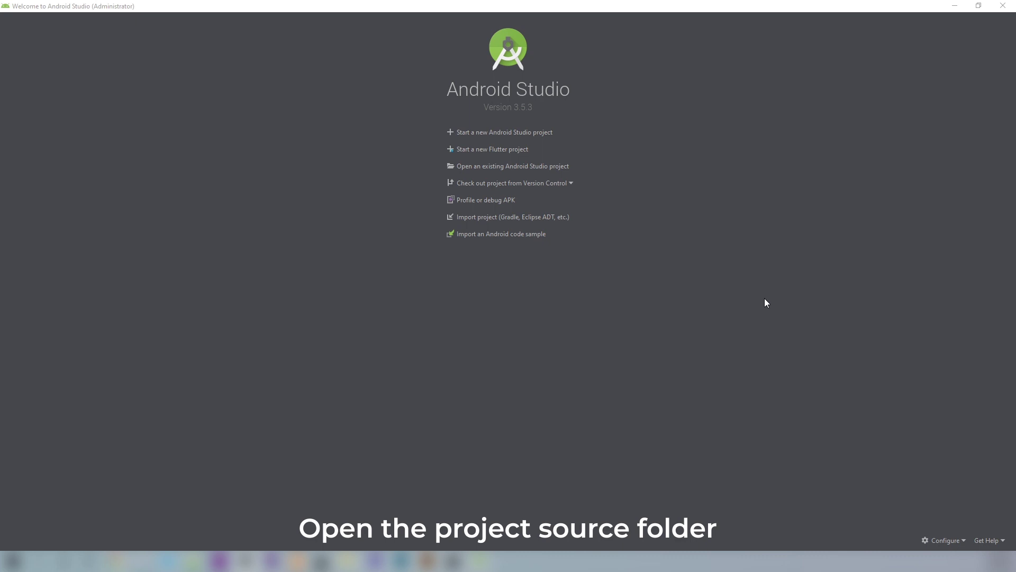
- Open the masterstudyapplication-develop folder on the Desktop as an existing project
left_click(566, 167)
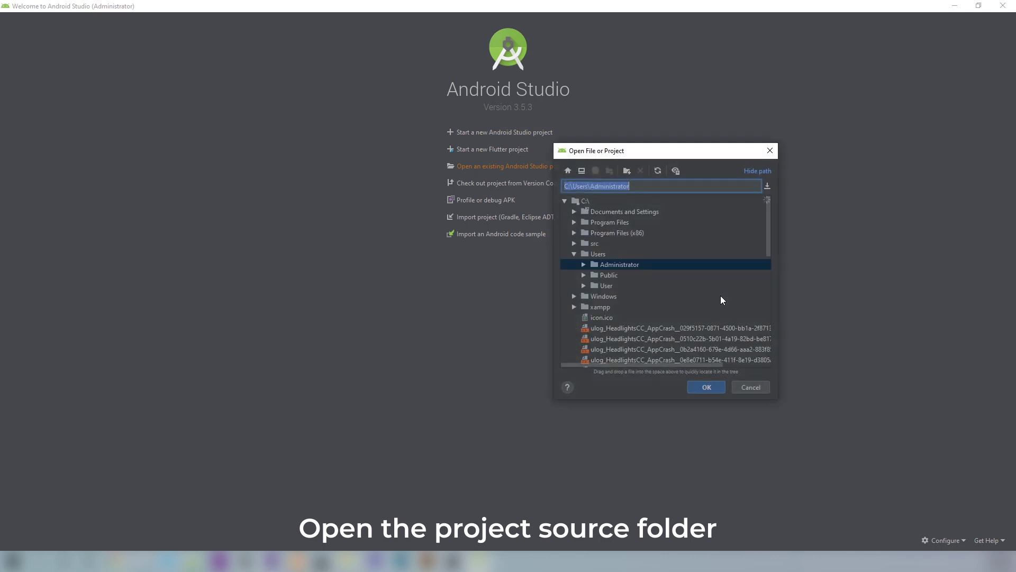
left_click(581, 171)
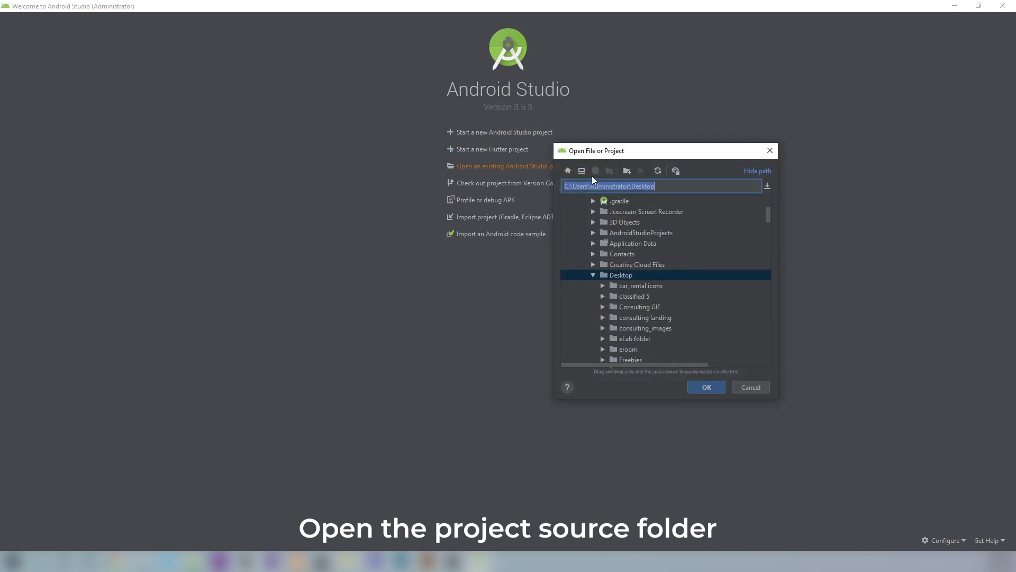
scroll(712, 285, "down", 4)
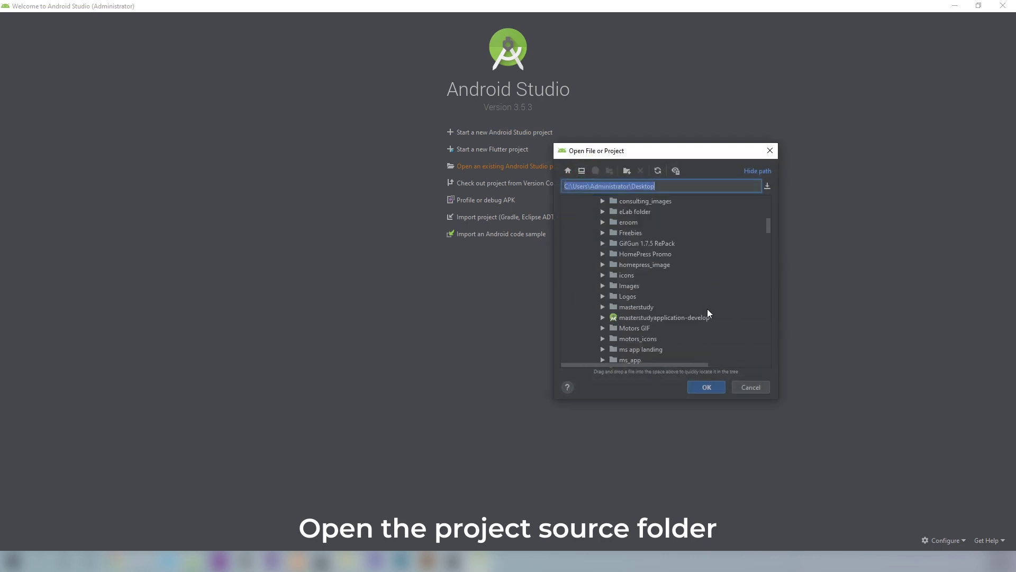
left_click(705, 318)
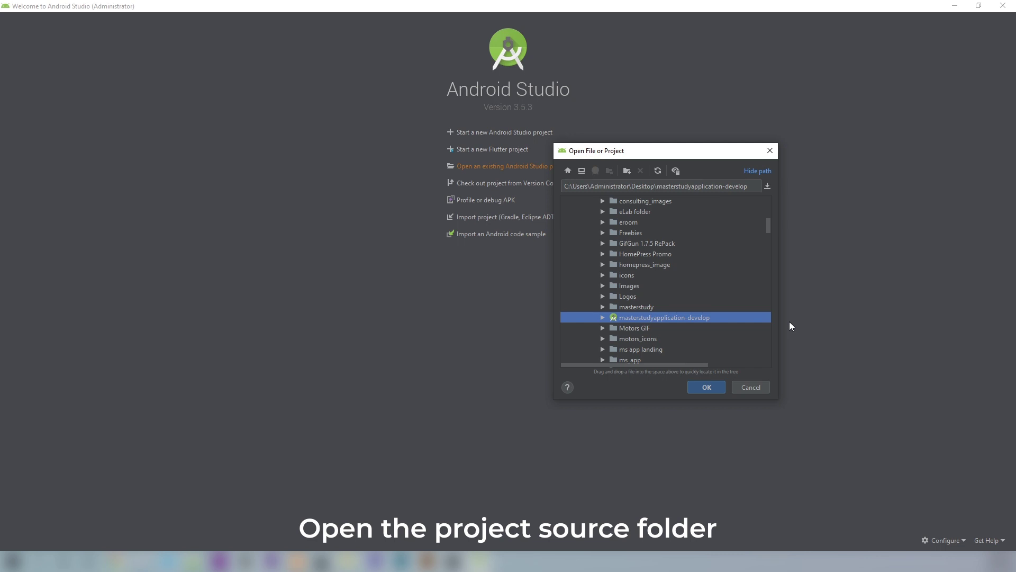
left_click(716, 388)
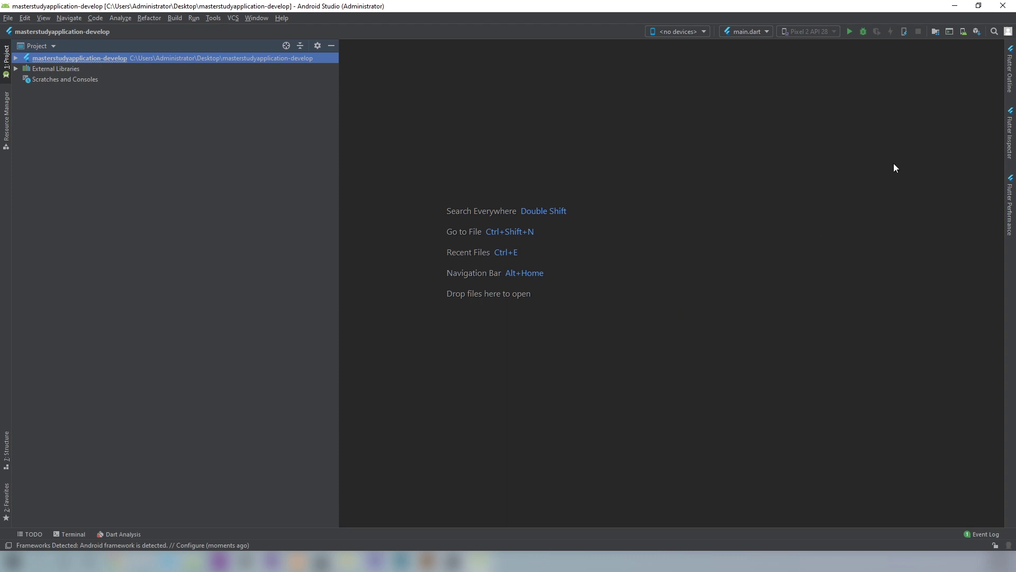
- Open the SDK Manager with individual package details shown for each Android version
left_click(976, 32)
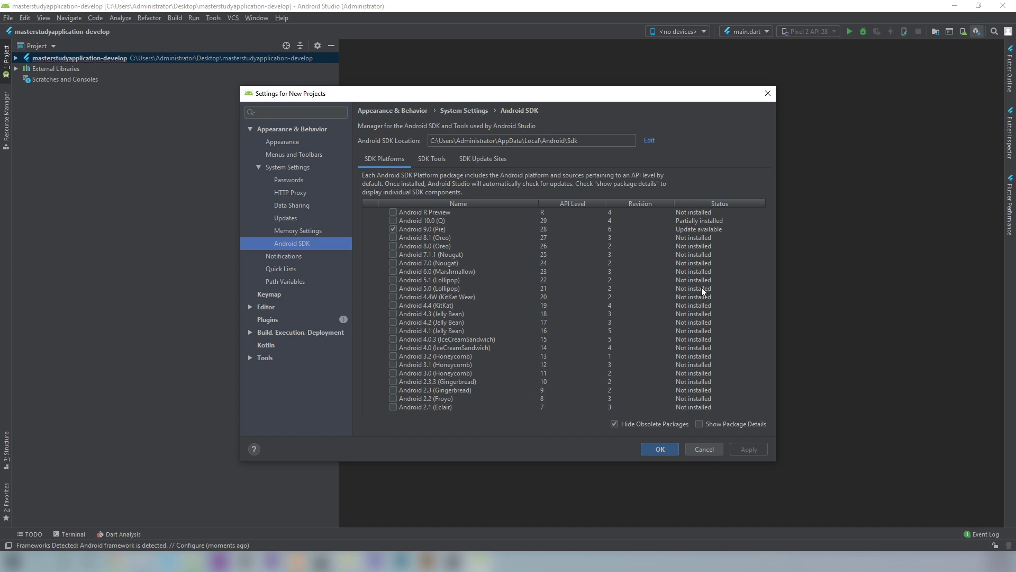
left_click(700, 424)
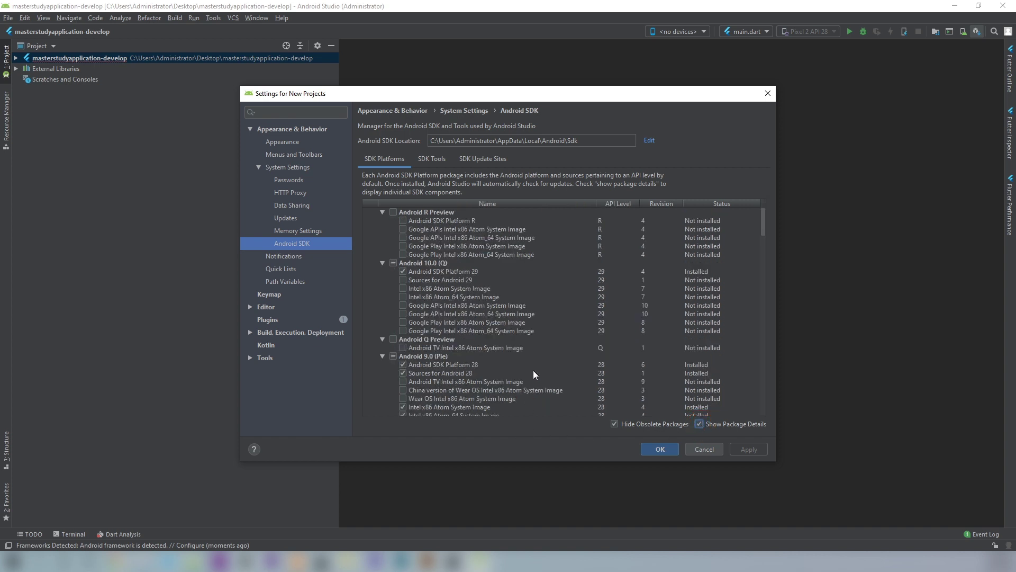
scroll(533, 369, "down", 4)
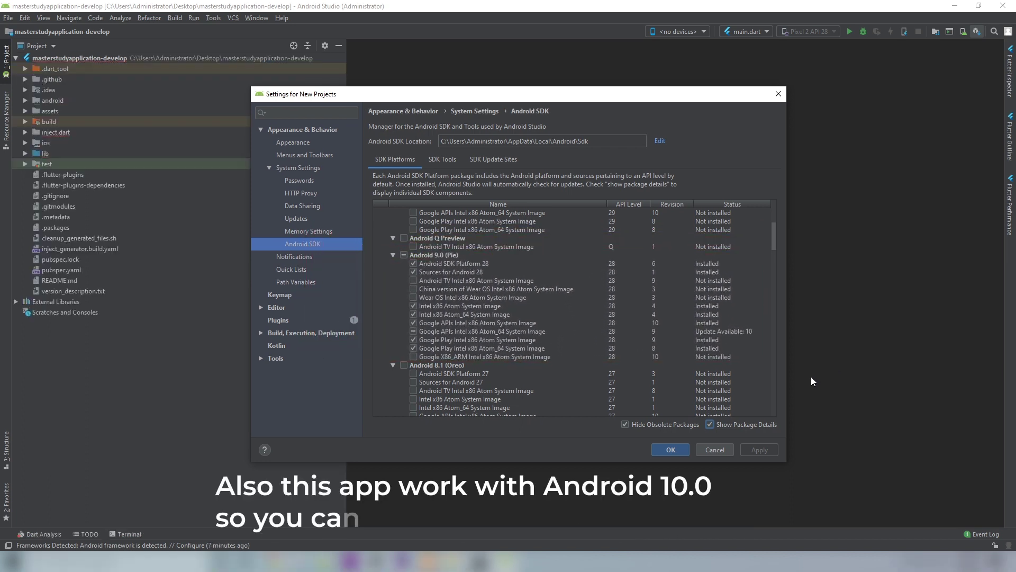
scroll(764, 374, "up", 4)
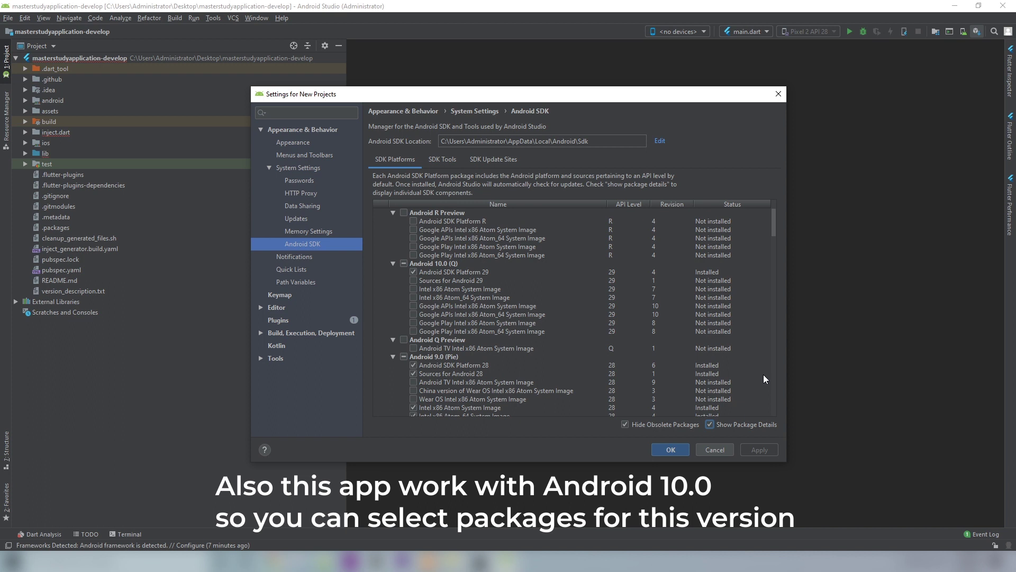
- Mark Android 10.0 (Q) sources and its six system images for download, then confirm
left_click(413, 280)
left_click(414, 289)
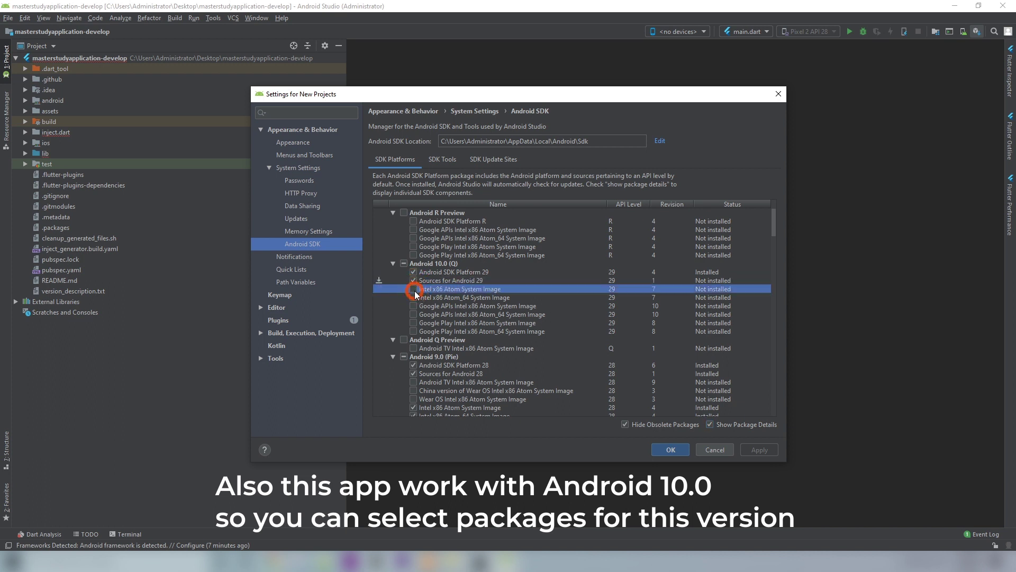
left_click(413, 297)
left_click(413, 305)
left_click(413, 314)
left_click(413, 323)
left_click(414, 331)
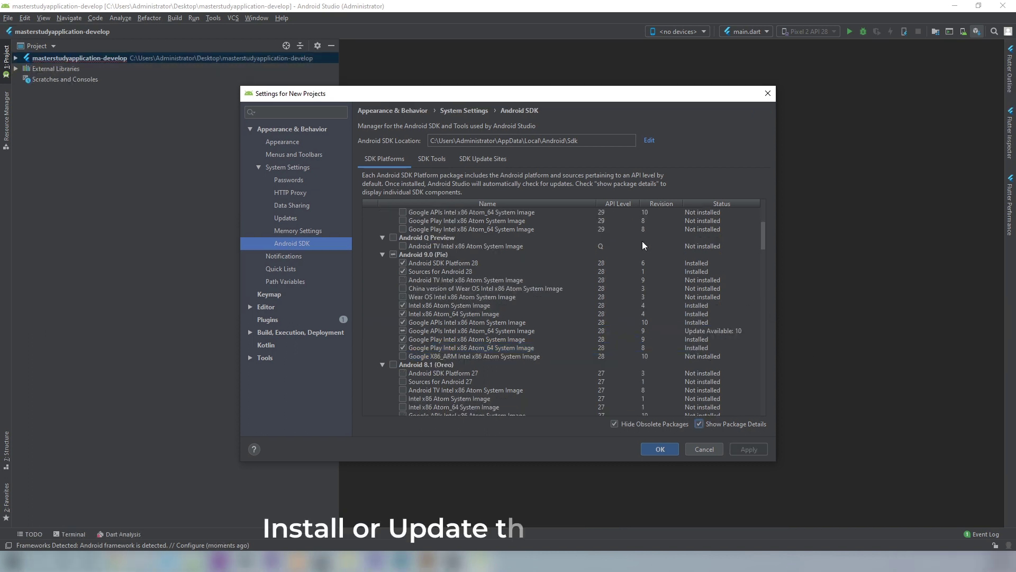
left_click(437, 161)
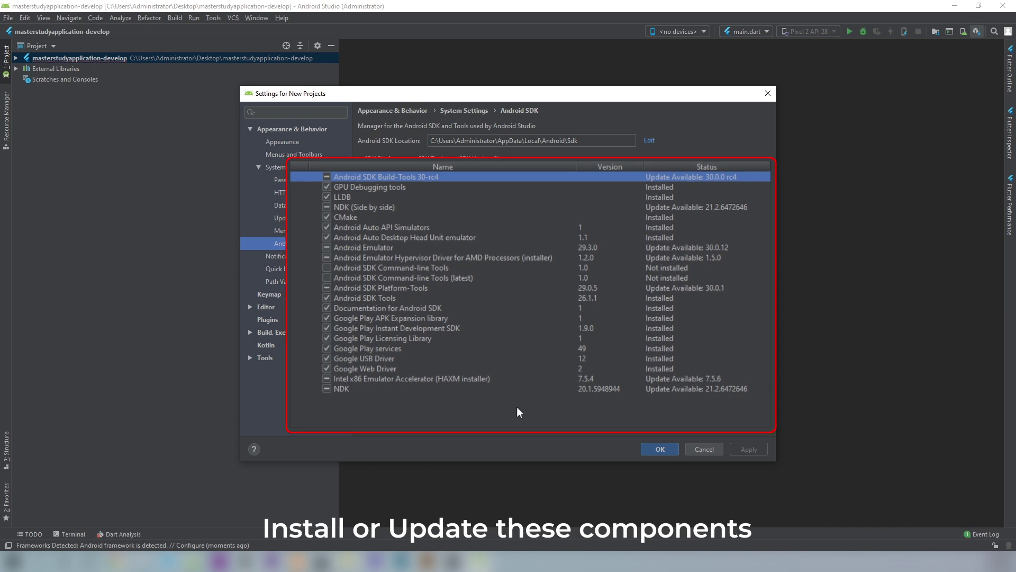
left_click(660, 449)
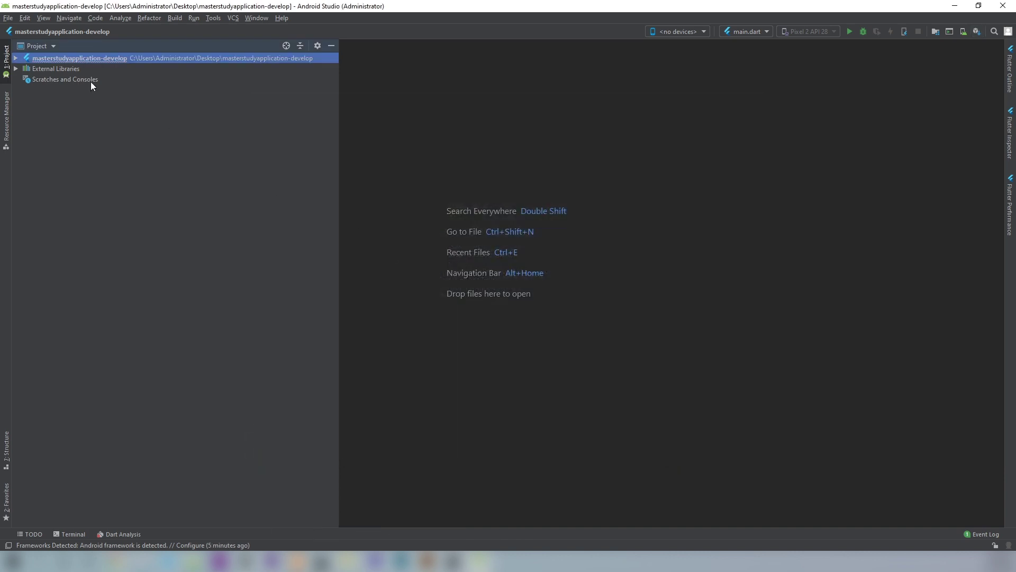
left_click(7, 20)
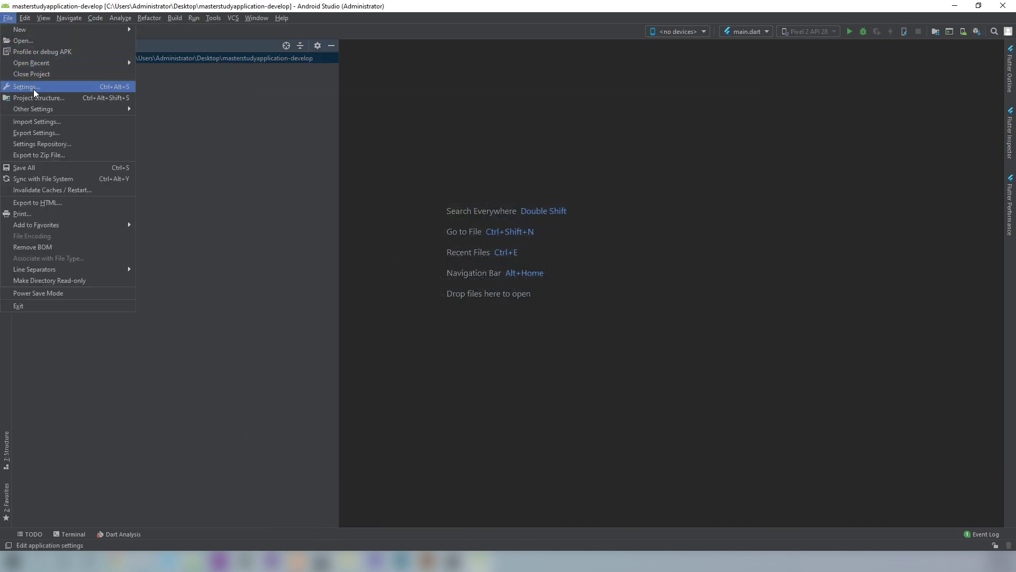
left_click(32, 86)
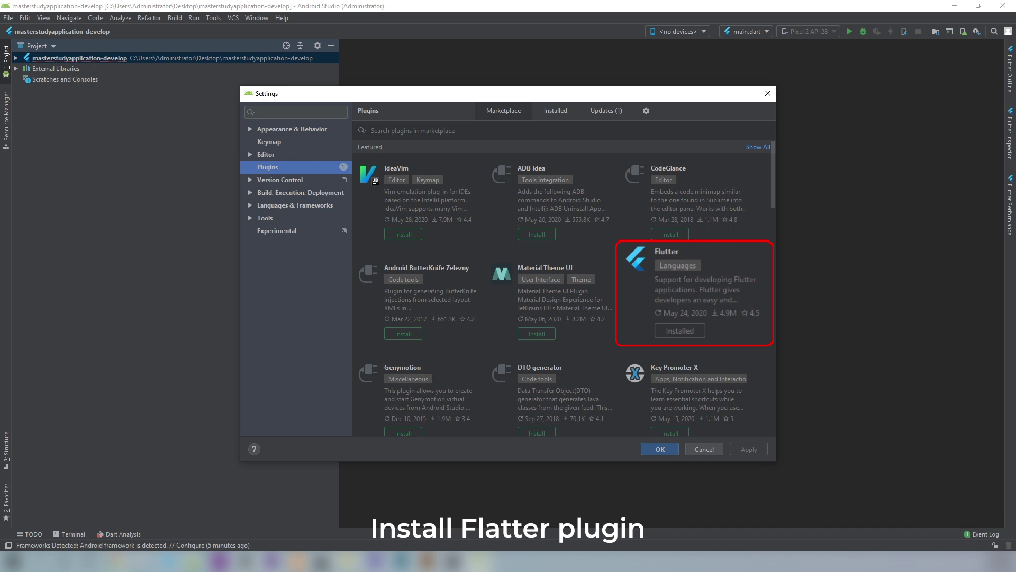
left_click(659, 449)
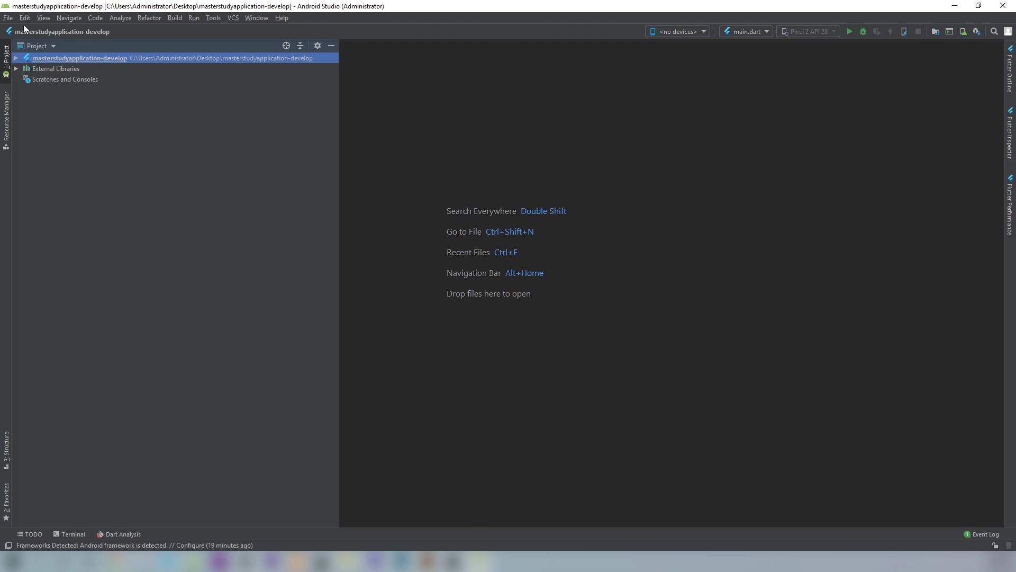
- Set Dart SDK to C:\src\flutter\bin\cache\dart-sdk and Flutter SDK to C:\src\flutter
left_click(11, 18)
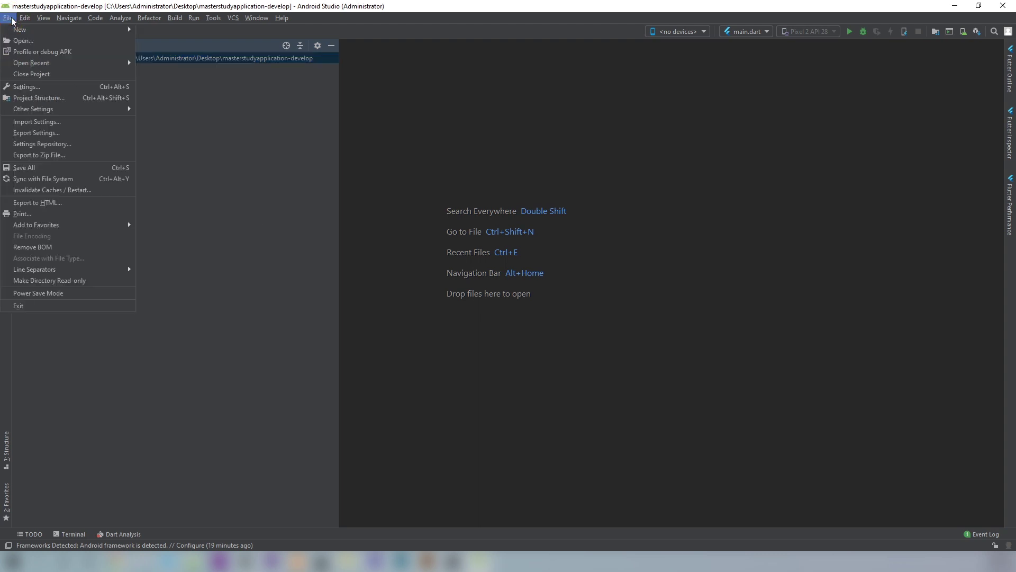
left_click(38, 86)
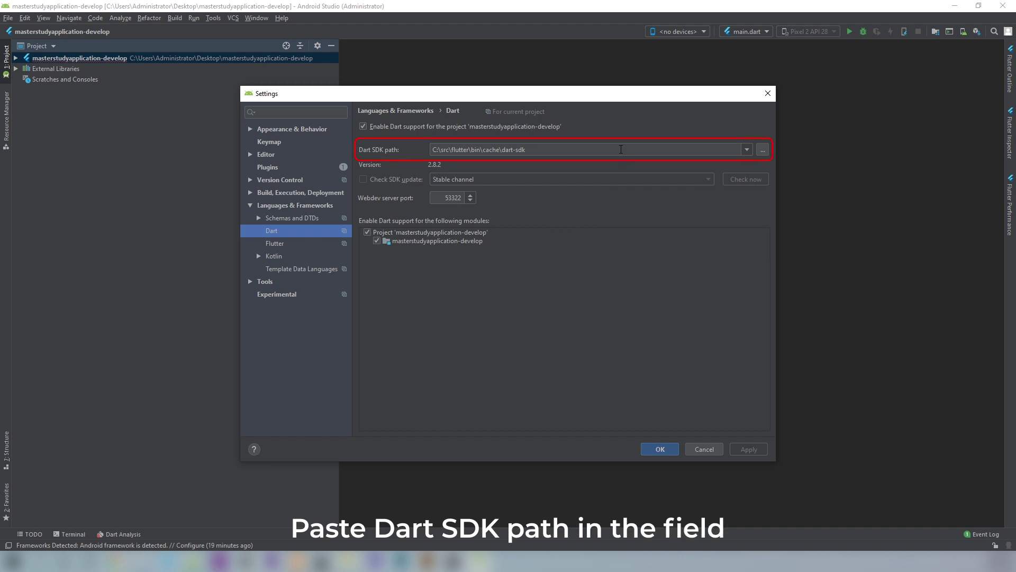
left_click(319, 241)
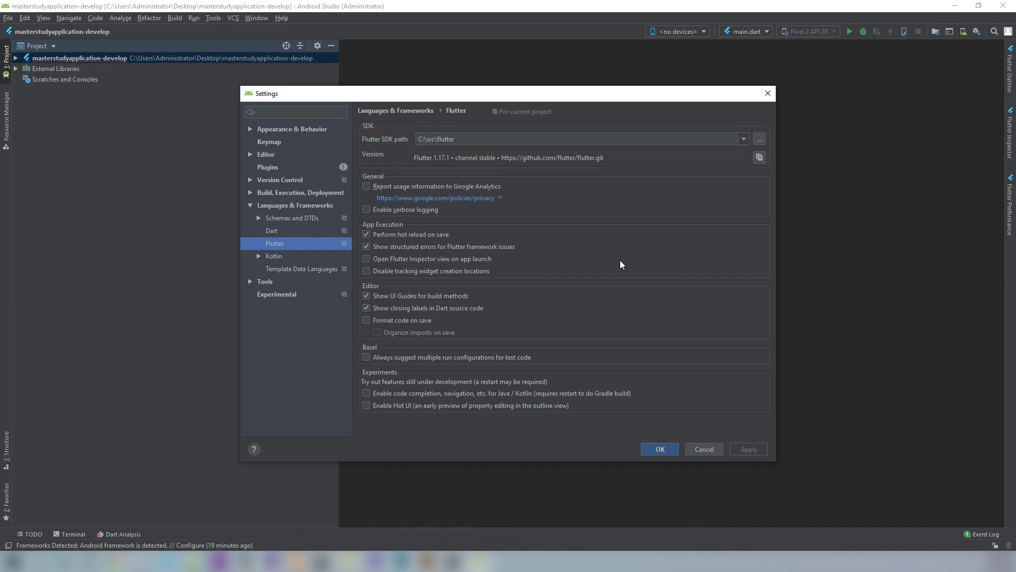
left_click(660, 450)
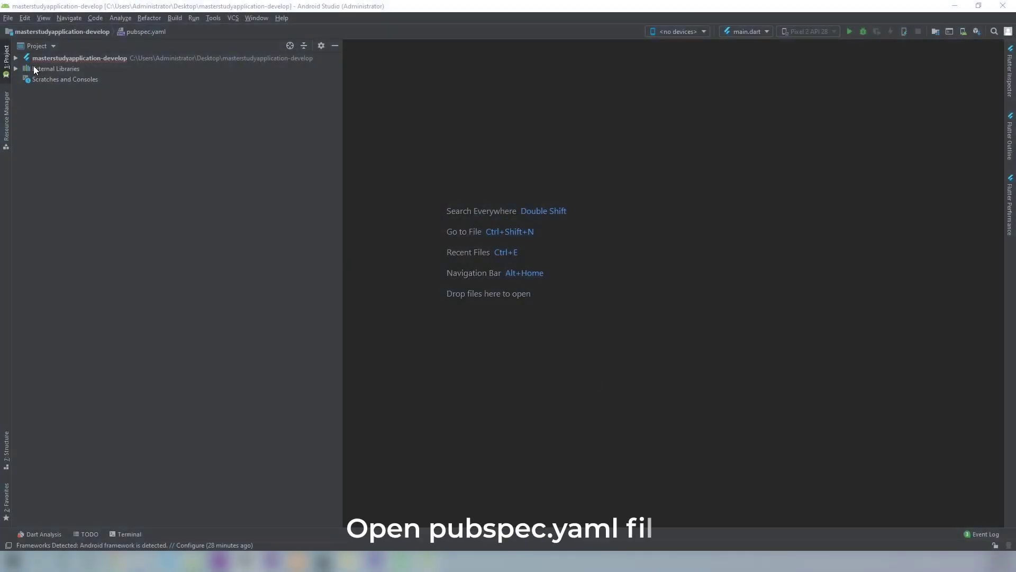
- Open pubspec.yaml and run 'Packages get' to start flutter pub get
left_click(16, 58)
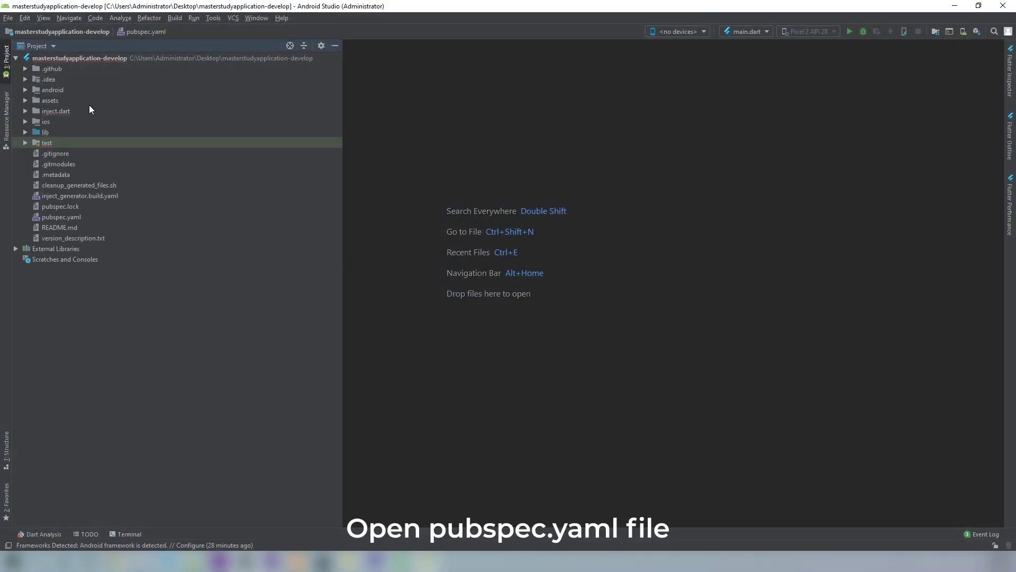
double_click(74, 218)
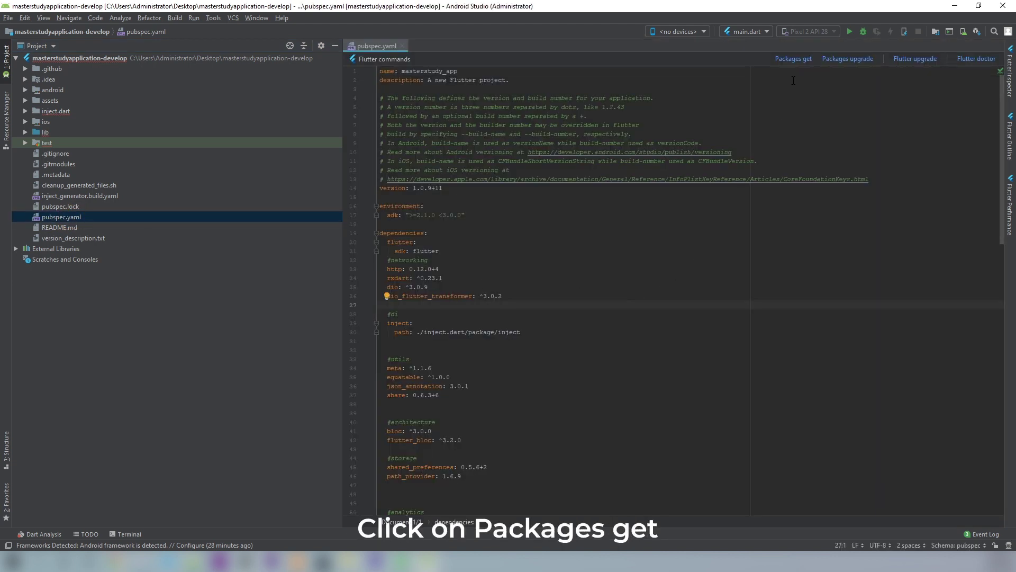
left_click(794, 60)
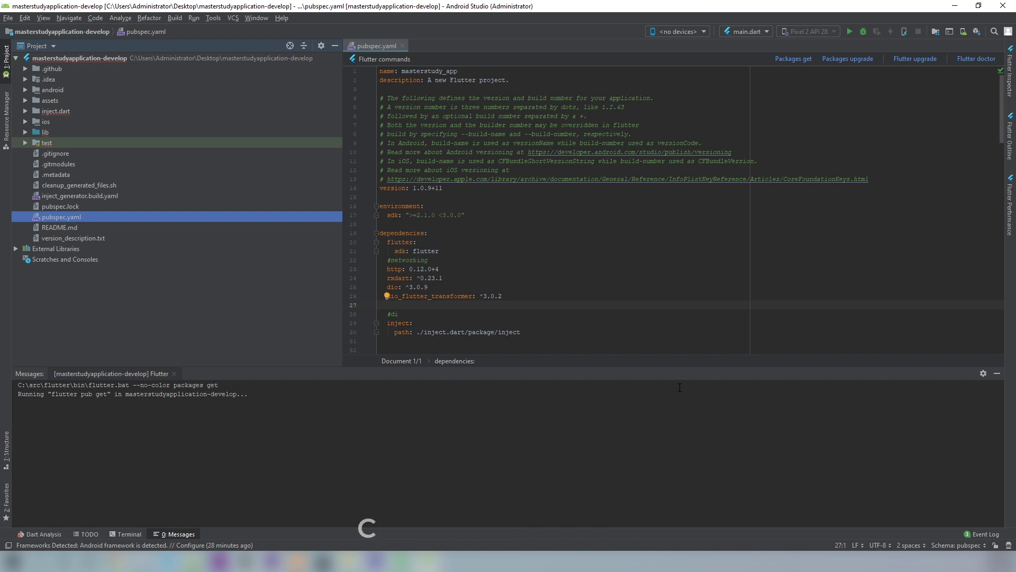
left_click(782, 322)
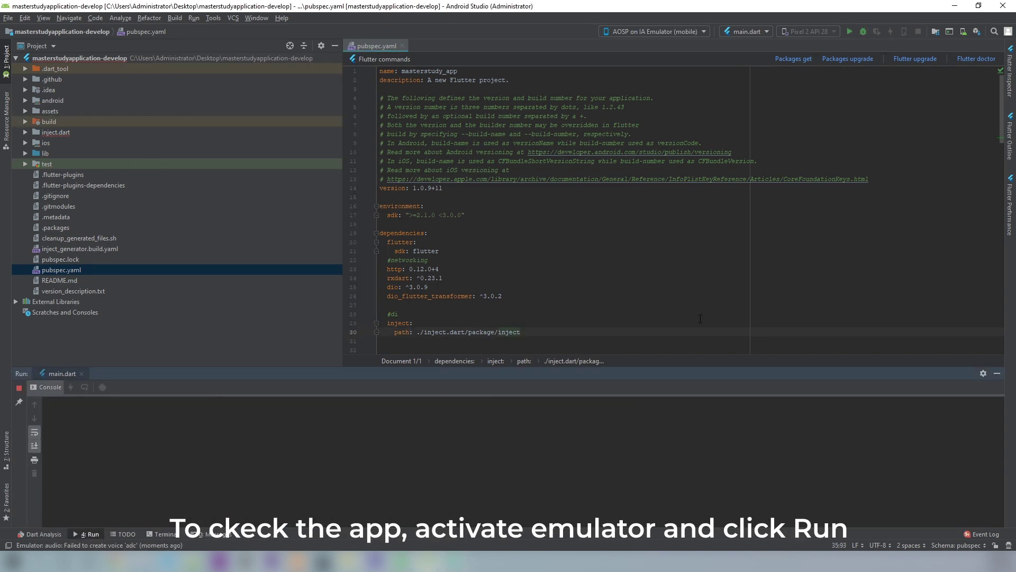
- Run main.dart on the emulator with Shift+F10
key("shift+F10")
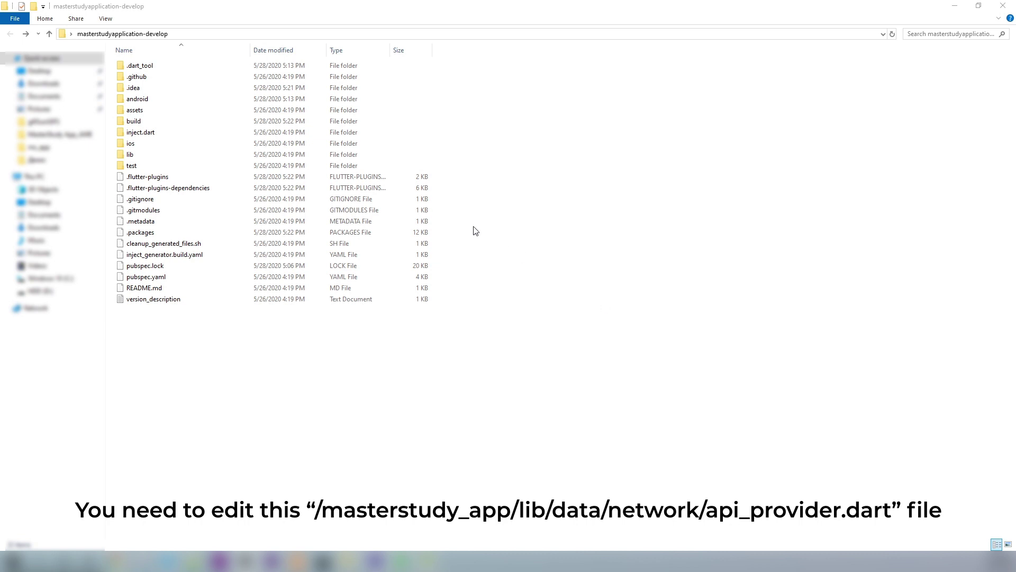
- Open lib/data/network/api_provider.dart in Notepad++
double_click(319, 155)
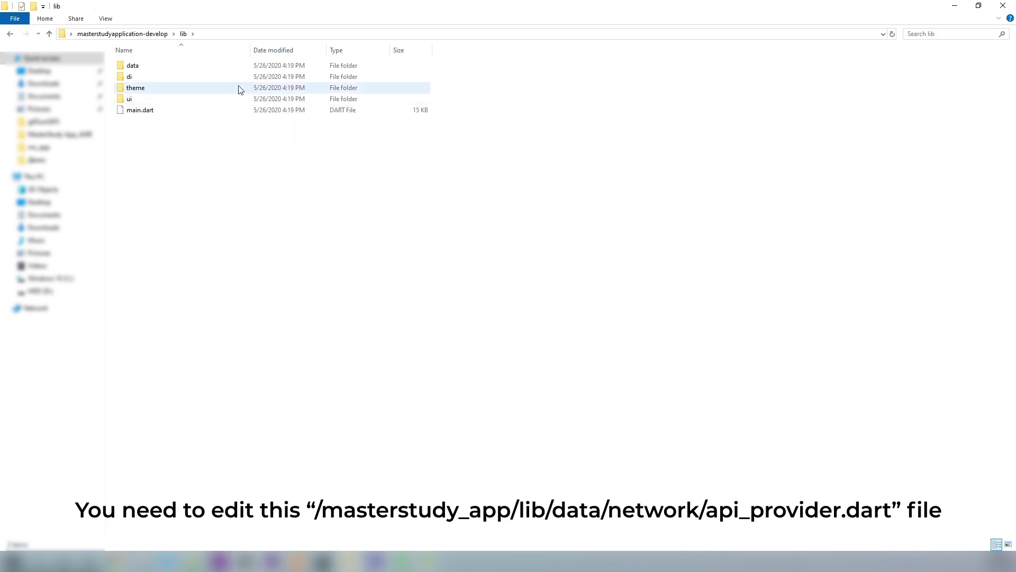
double_click(237, 67)
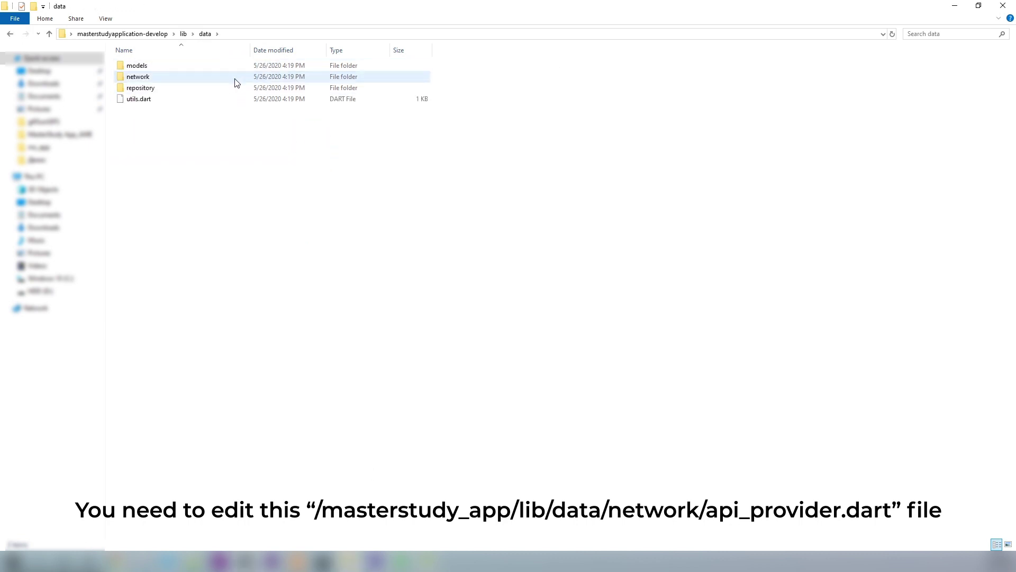
double_click(234, 77)
double_click(233, 77)
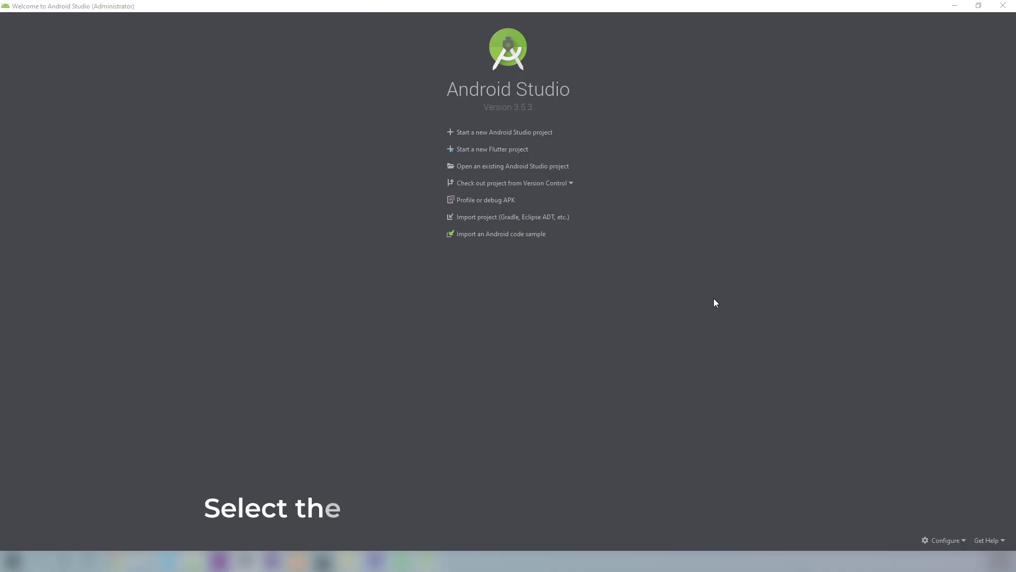
- Open Desktop\masterstudyapplication-develop\android as its own Android Studio project
left_click(565, 168)
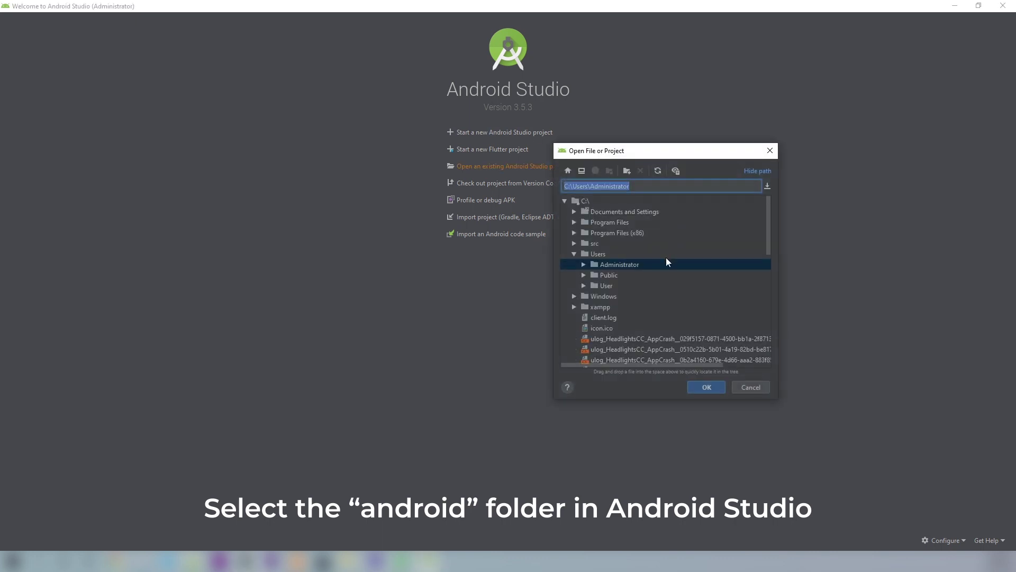
left_click(581, 171)
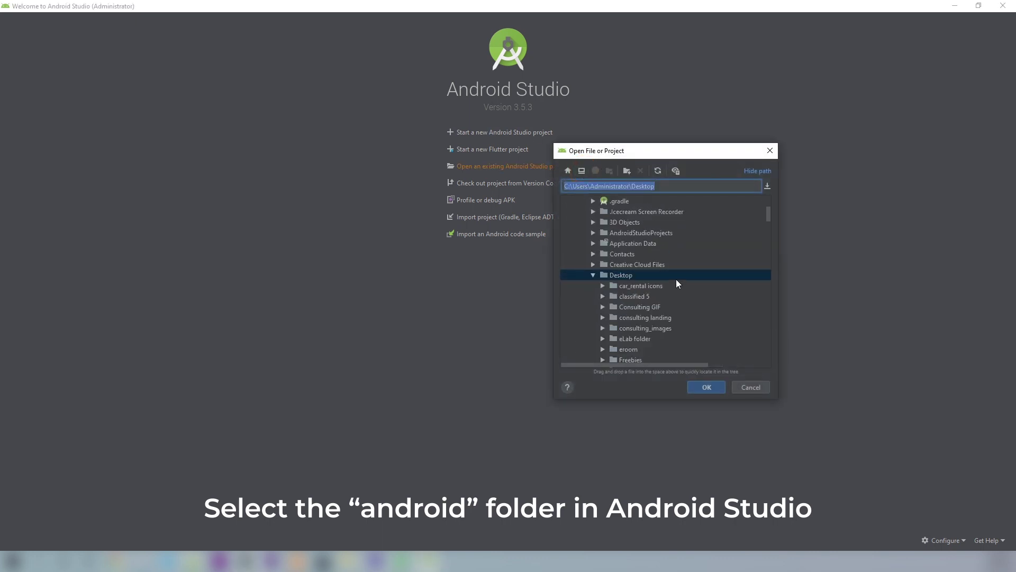
scroll(674, 287, "down", 5)
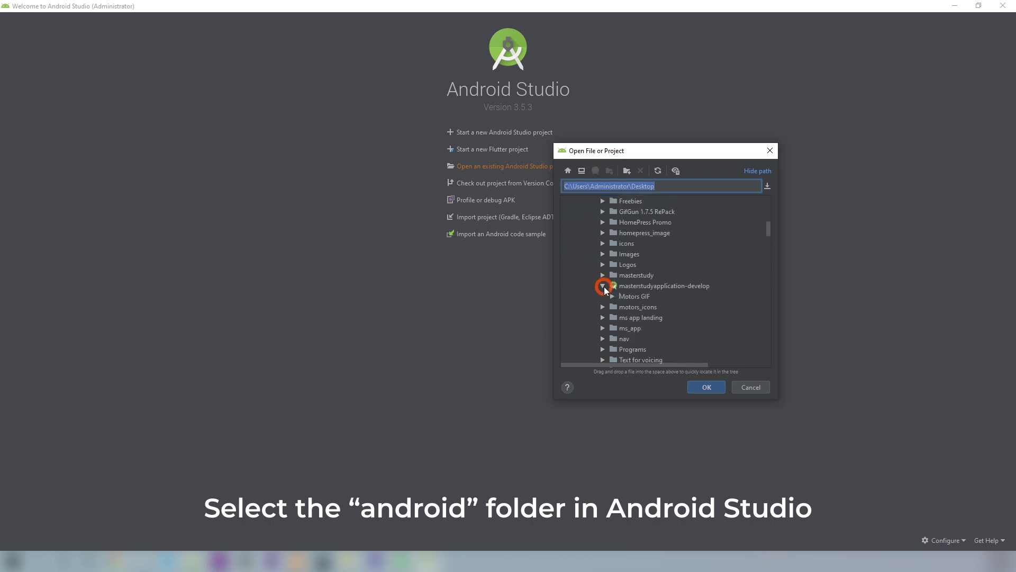
left_click(604, 285)
scroll(684, 304, "down", 1)
left_click(646, 297)
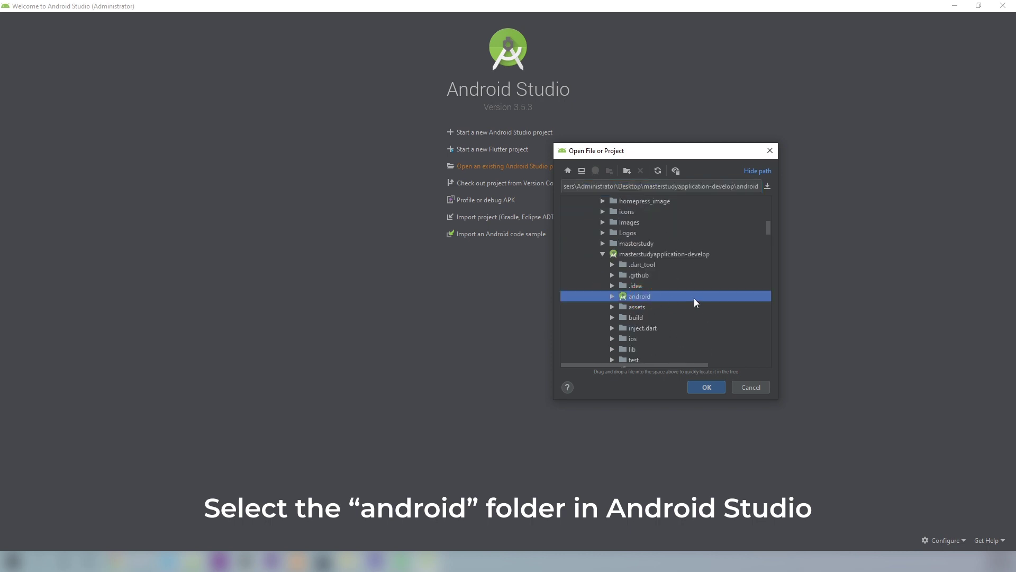
scroll(694, 297, "down", 2)
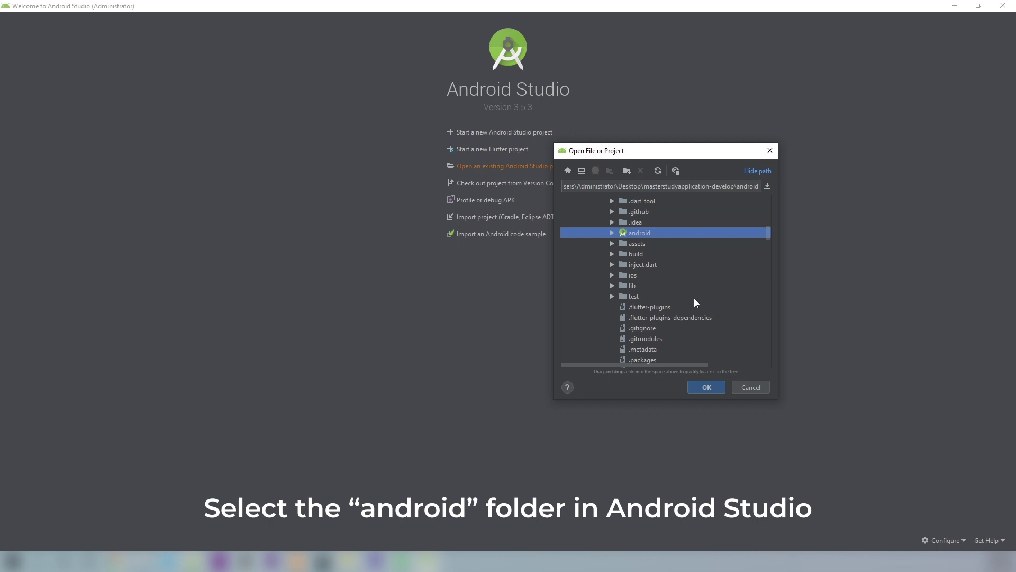
left_click(704, 386)
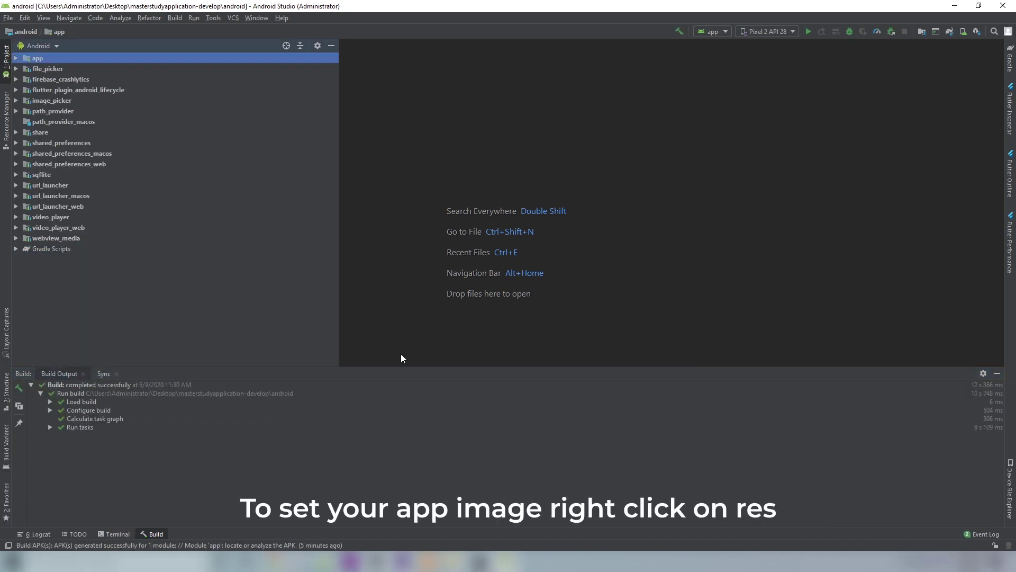
- Start a new Image Asset from the app module's res folder
left_click(16, 59)
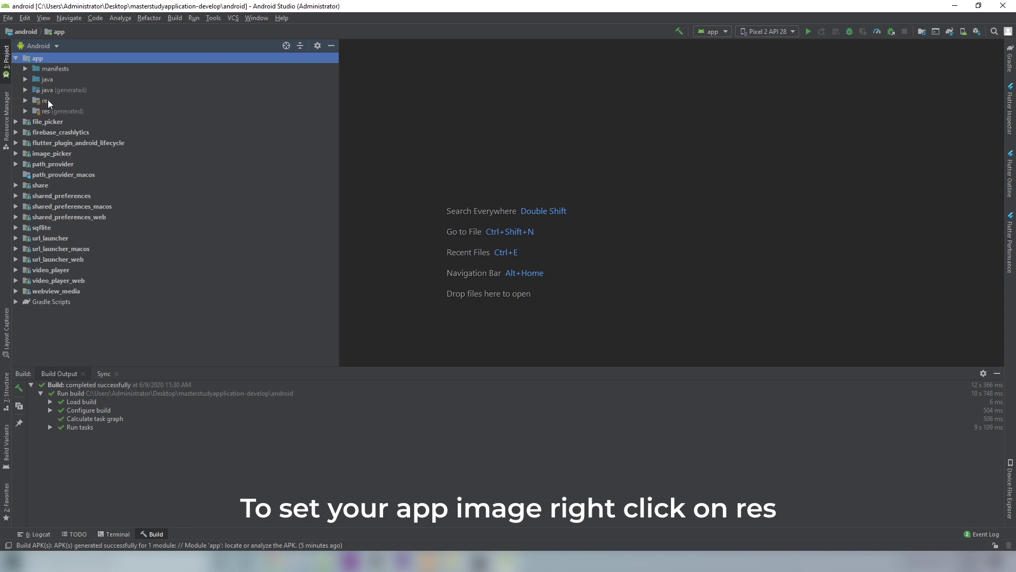
left_click(49, 101)
right_click(48, 101)
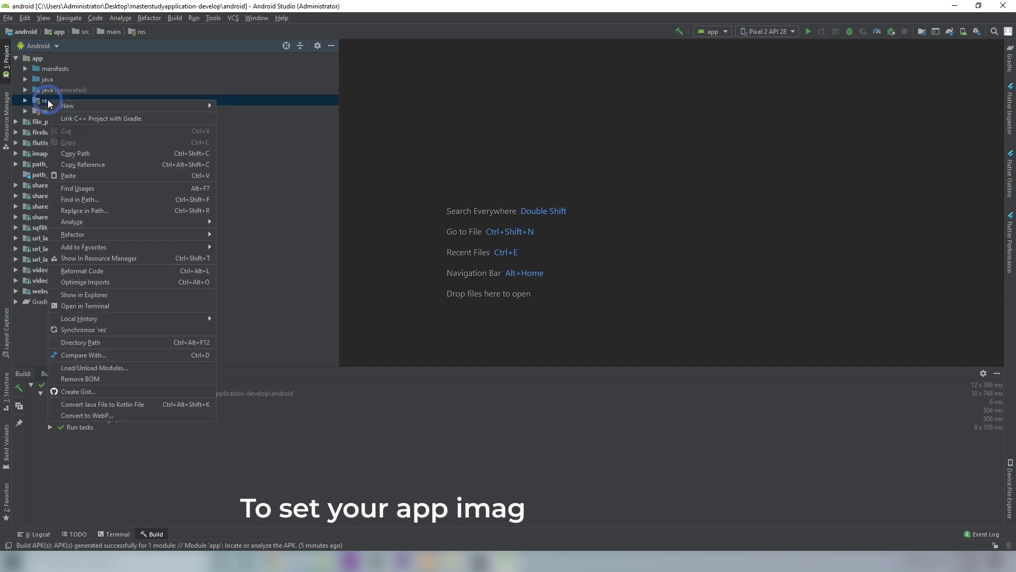
mouse_move(62, 107)
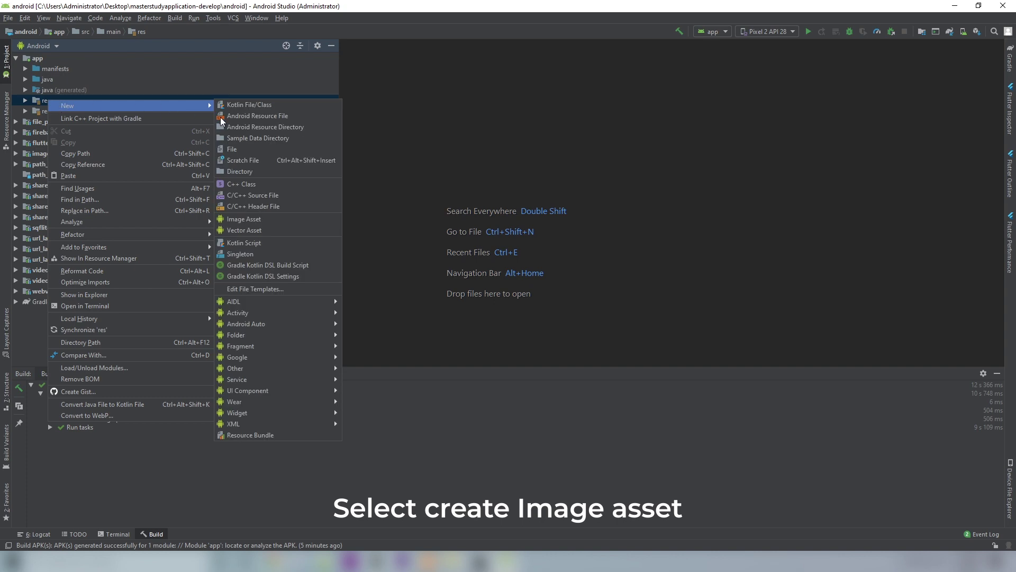
left_click(261, 216)
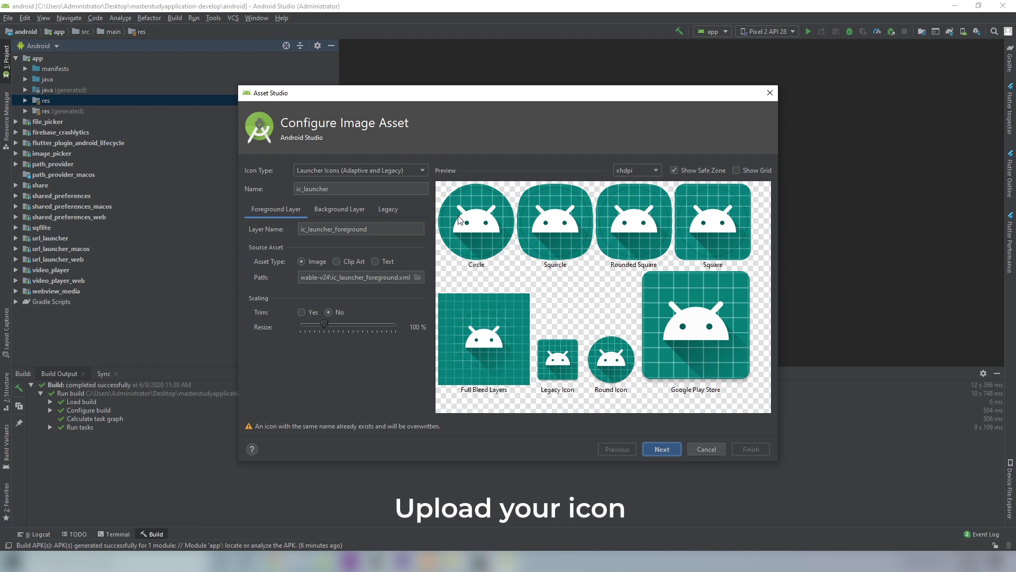
- Use icon-128x128.png as the launcher icon foreground, resized to 46%, and continue
key("Tab")
left_click(417, 277)
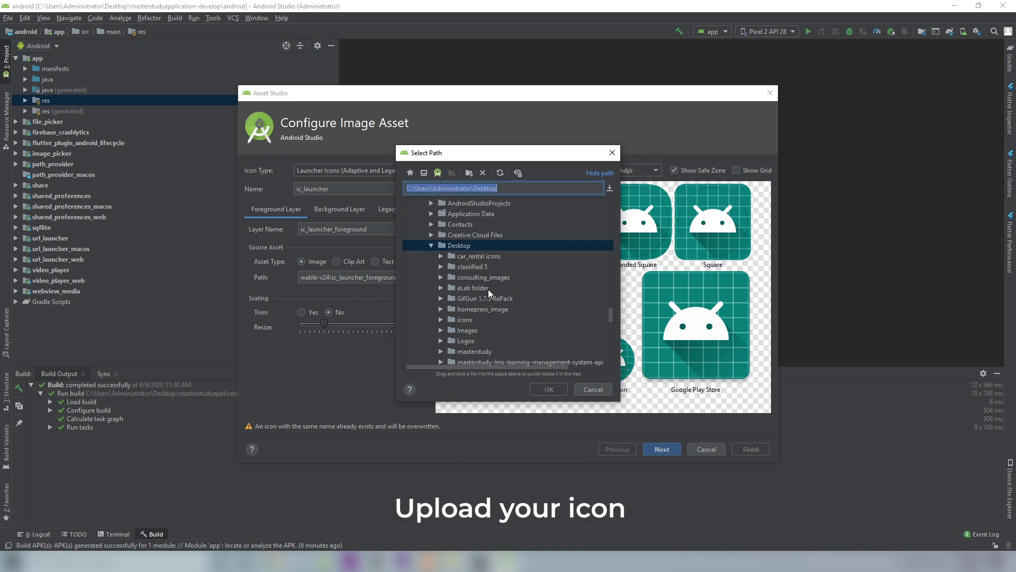
left_click(490, 289)
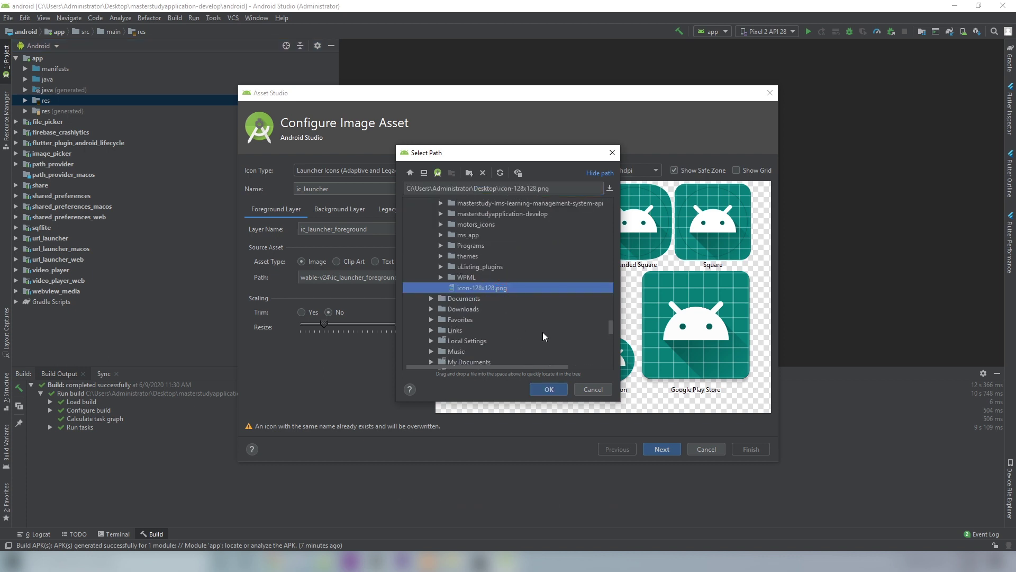
left_click(549, 389)
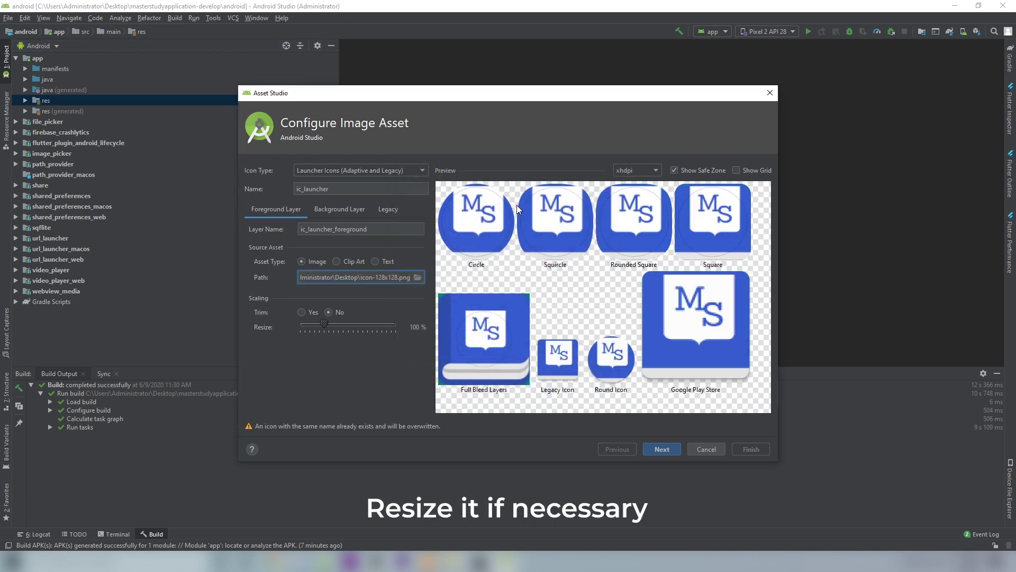
left_click_drag(321, 324, 311, 323)
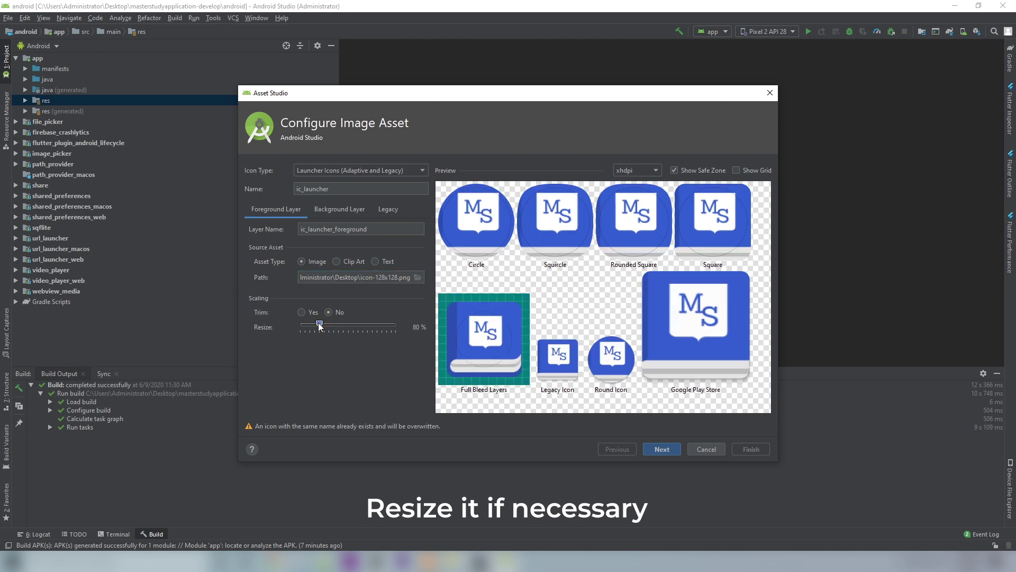
left_click(393, 370)
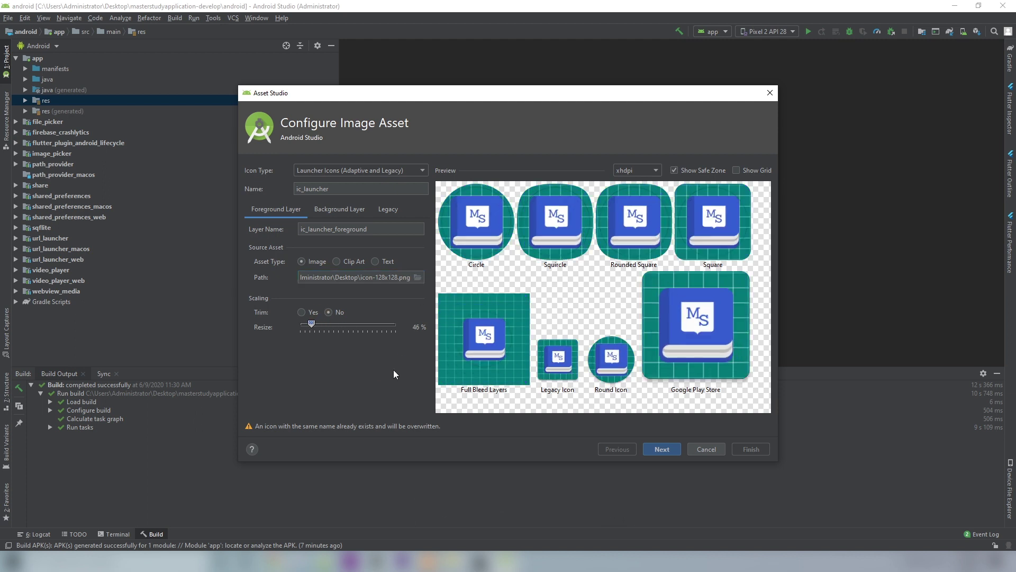
left_click(664, 449)
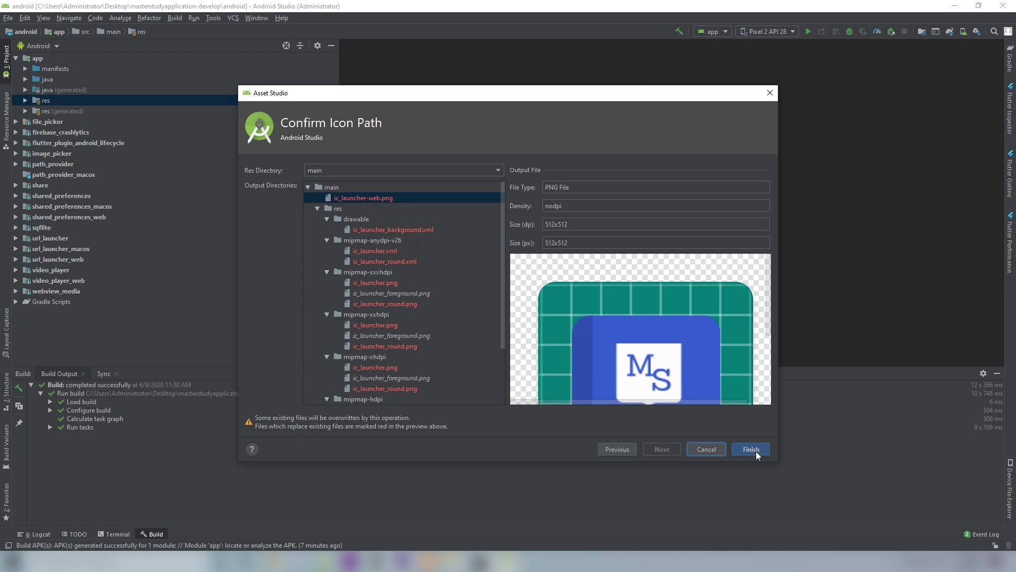
- Save the ic_launcher files to each mipmap density, overwriting the existing ones
scroll(675, 317, "down", 4)
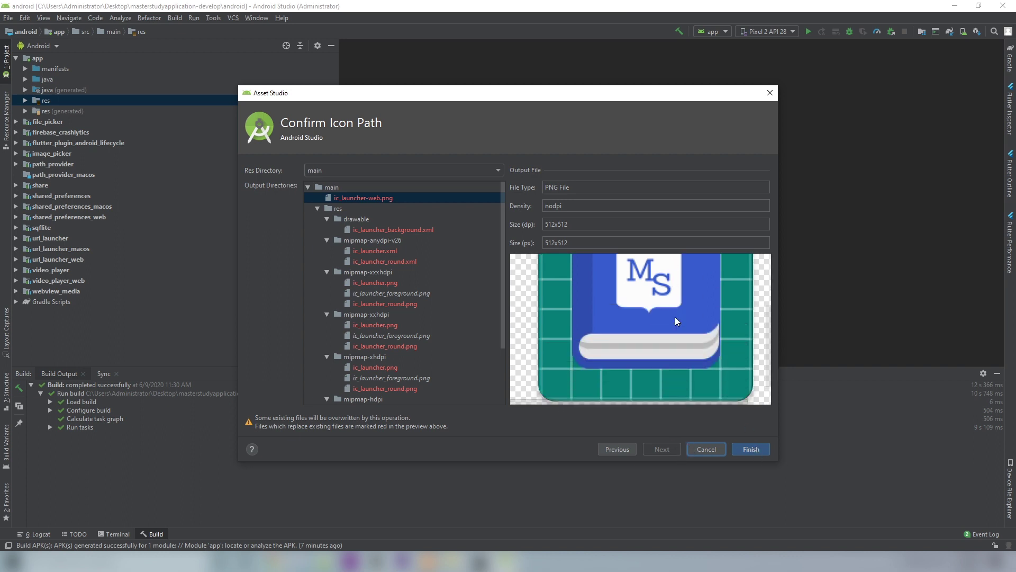
scroll(678, 322, "up", 3)
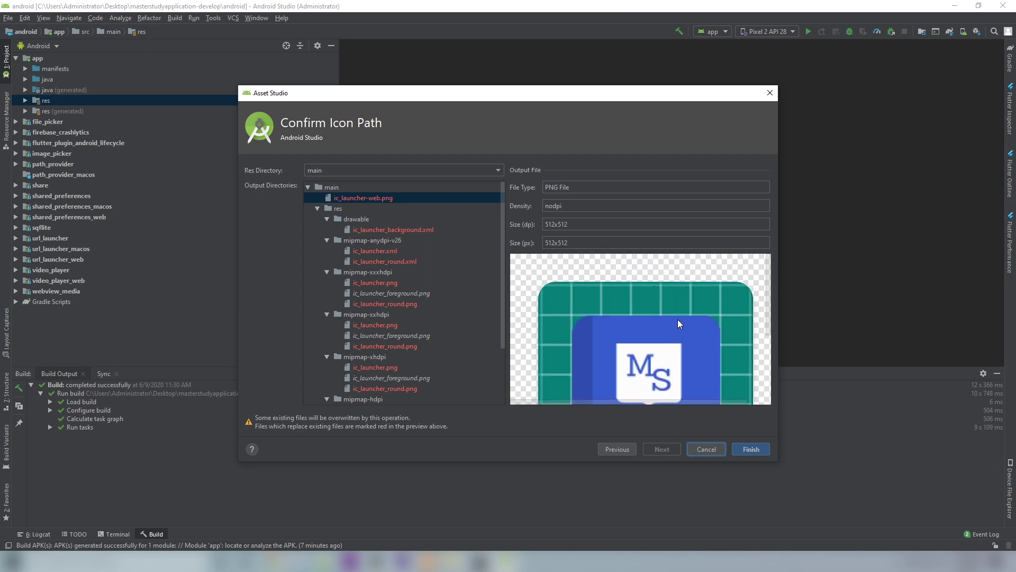
left_click(754, 448)
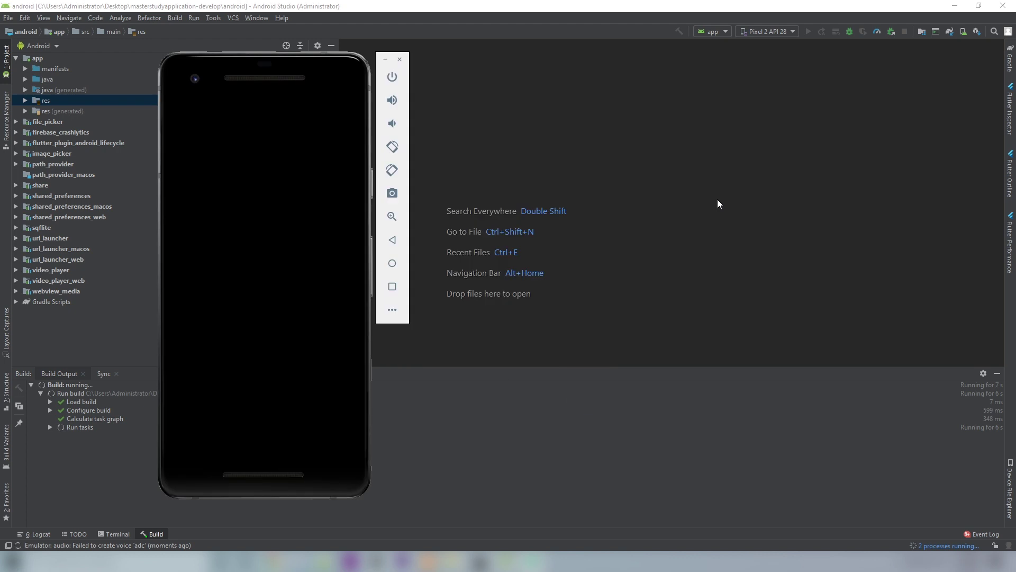
- Build a debug APK and locate app-debug.apk in build\app\outputs\apk\debug
left_click(679, 220)
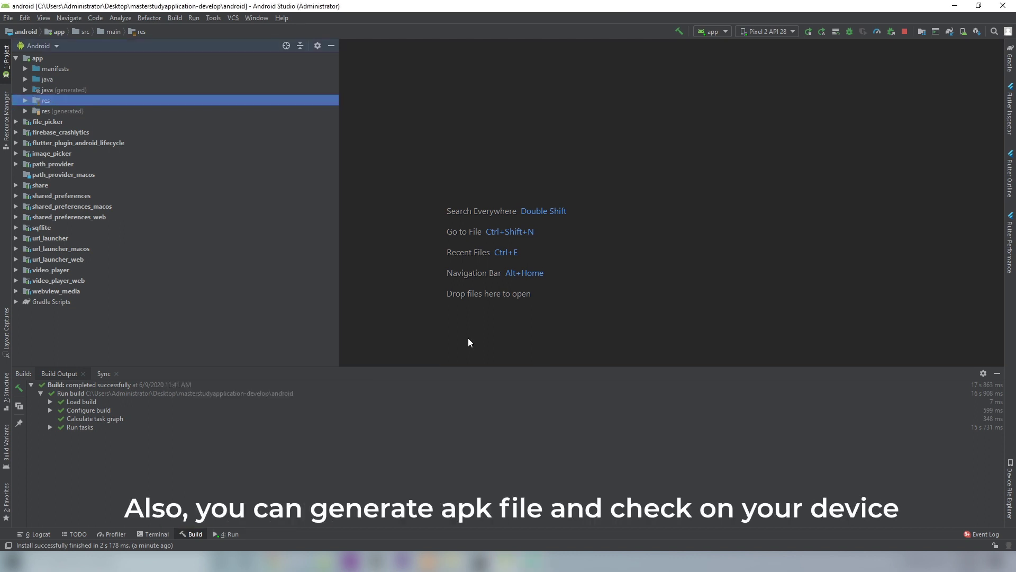
left_click(174, 18)
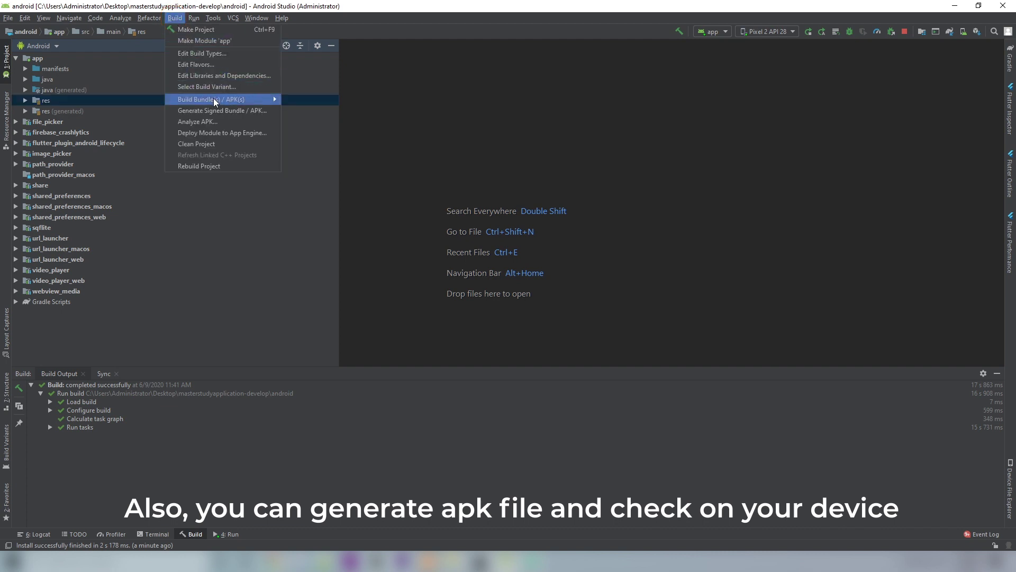
mouse_move(214, 98)
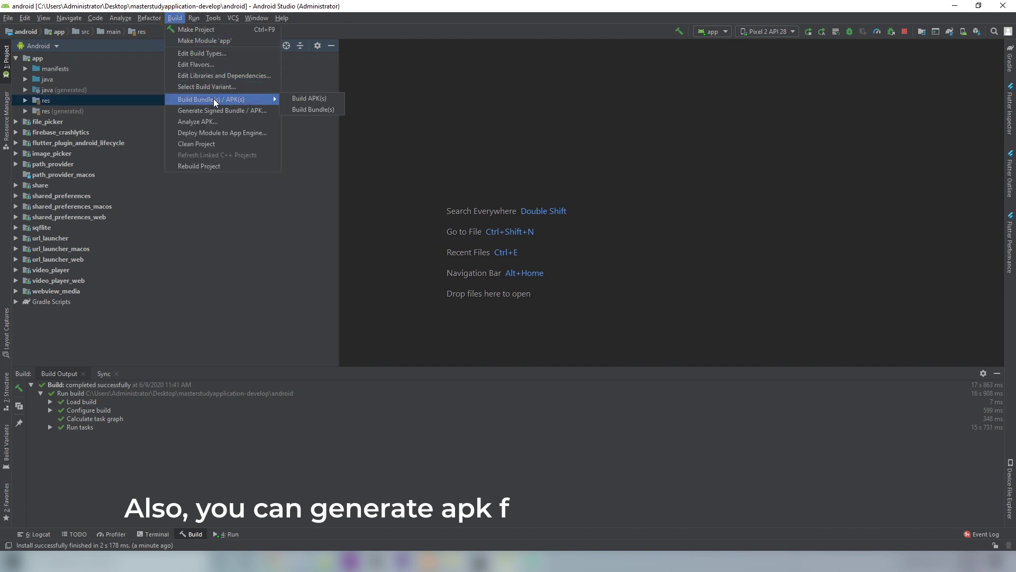
left_click(303, 100)
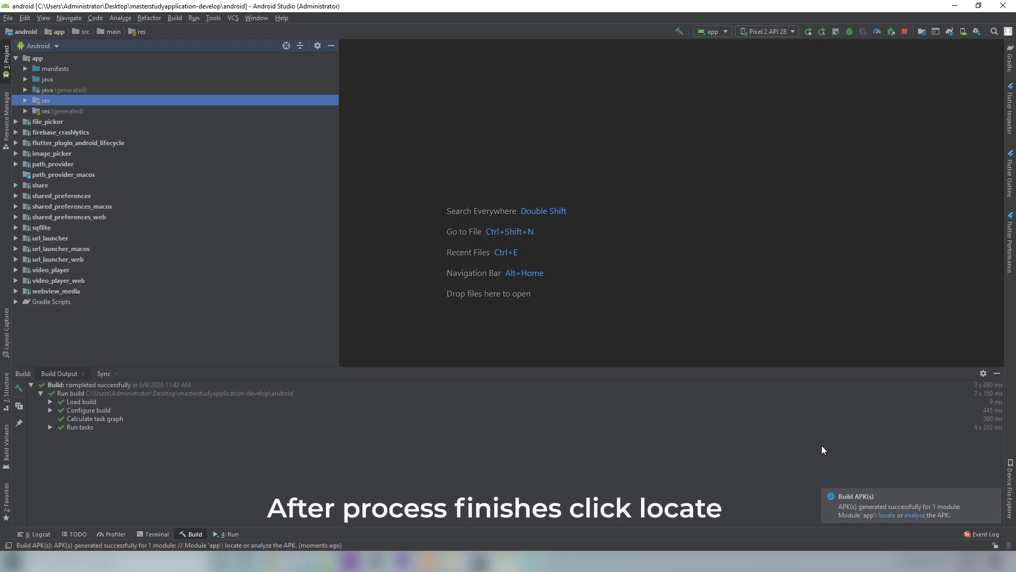
left_click(894, 517)
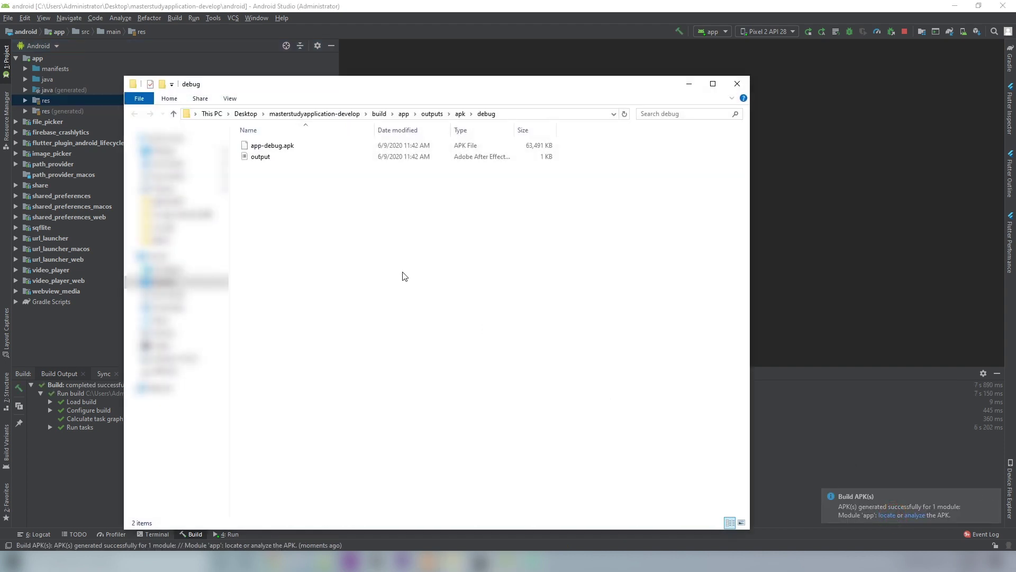
- Select the generated app-debug.apk in the apk\debug output folder
left_click(319, 146)
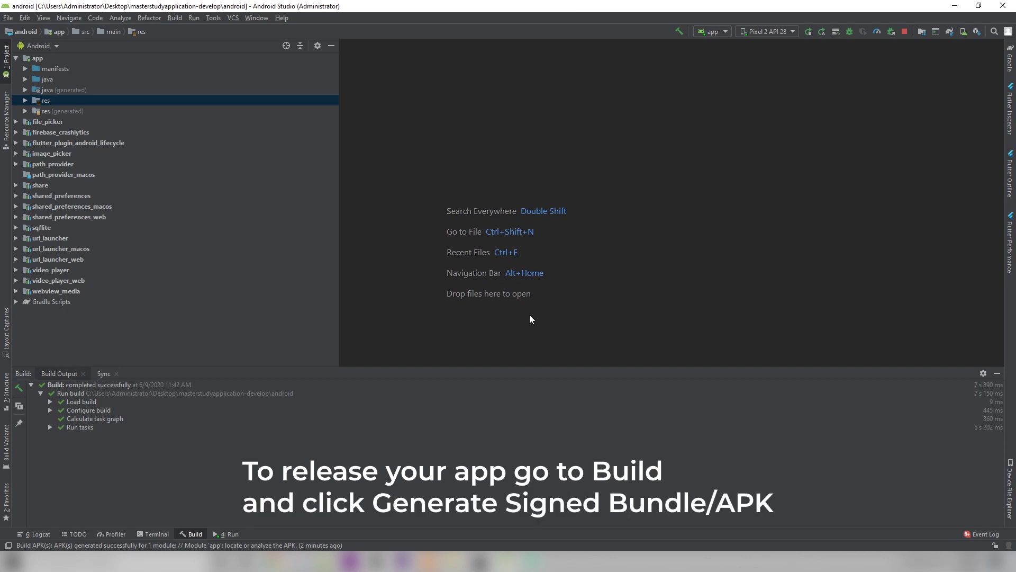
- Start generating a signed Android App Bundle and choose to create a new key store
left_click(175, 18)
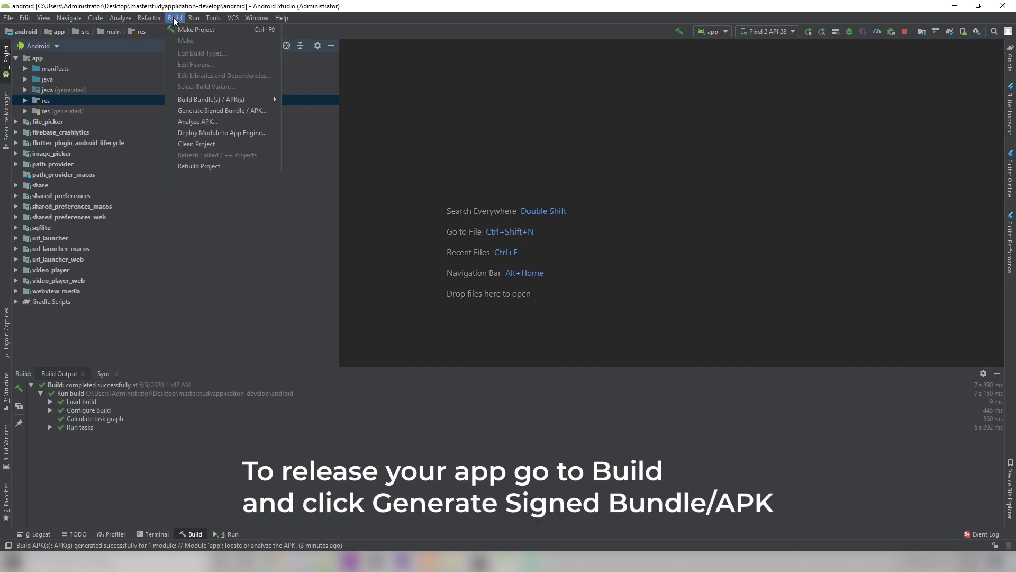
left_click(227, 110)
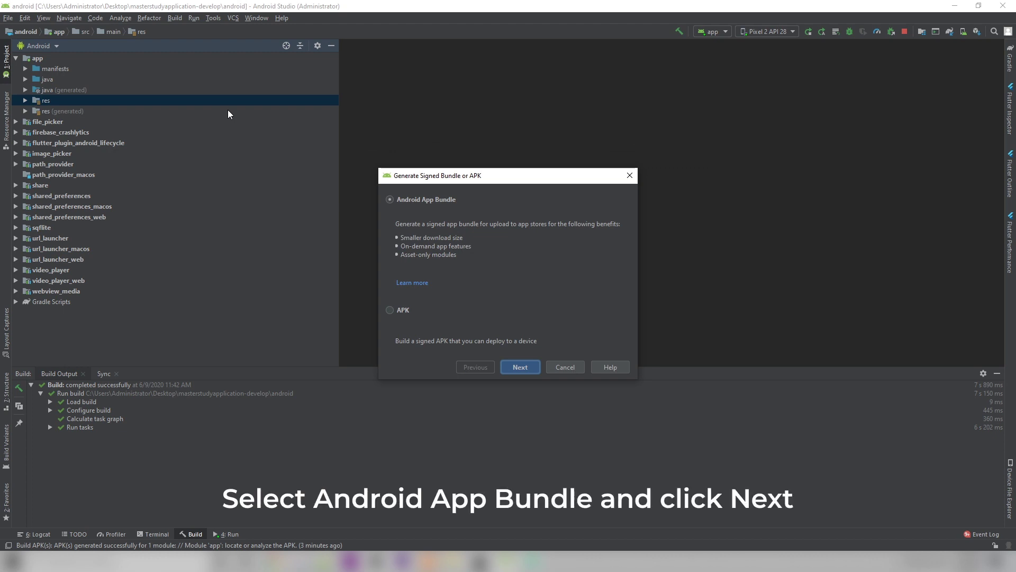
left_click(518, 366)
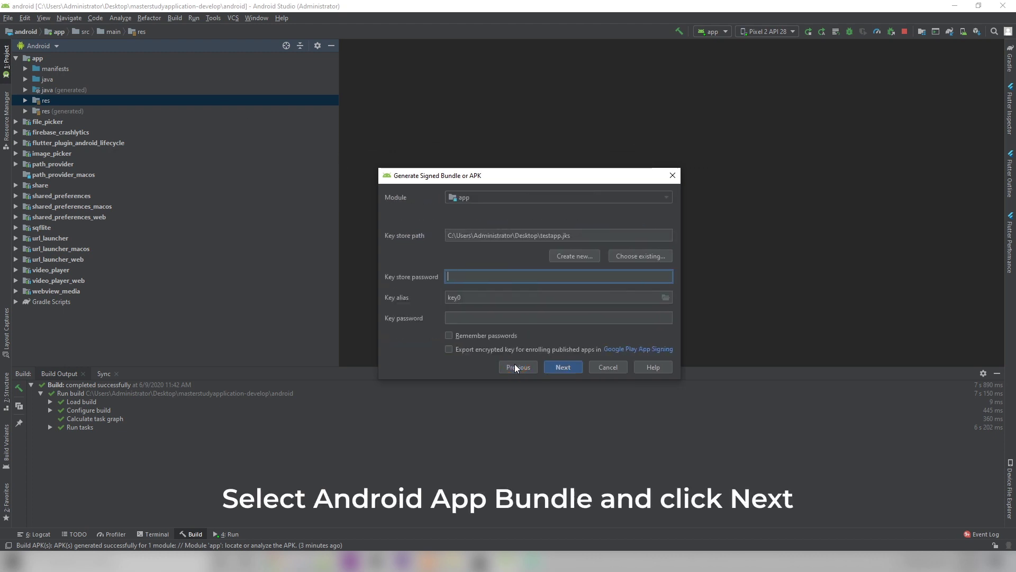
left_click(566, 258)
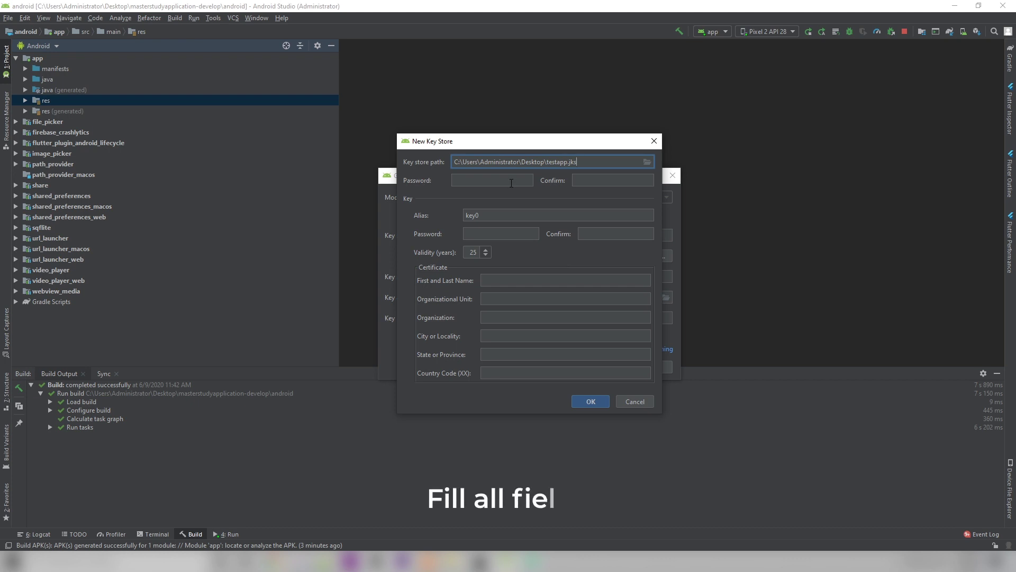
- Fill the testapp.jks key store passwords, alias key1 and demo certificate details, then confirm
left_click(511, 180)
type("123456")
key("Tab")
type("123456")
key("Tab")
key("Tab")
type("123456")
key("Tab")
type("123456")
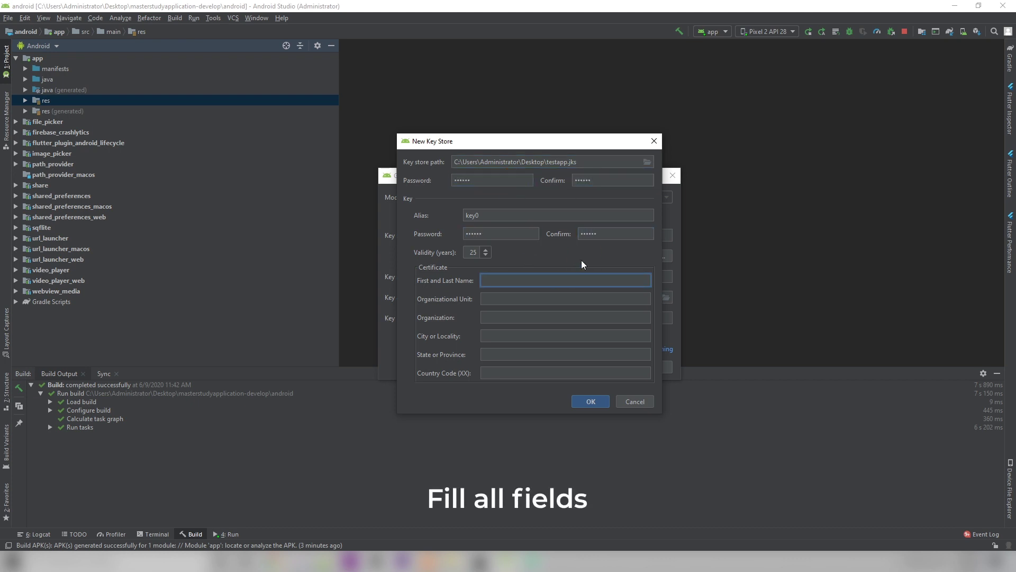
type("Demo\tdemo\tdemo\tdemo\tdemo\t99009")
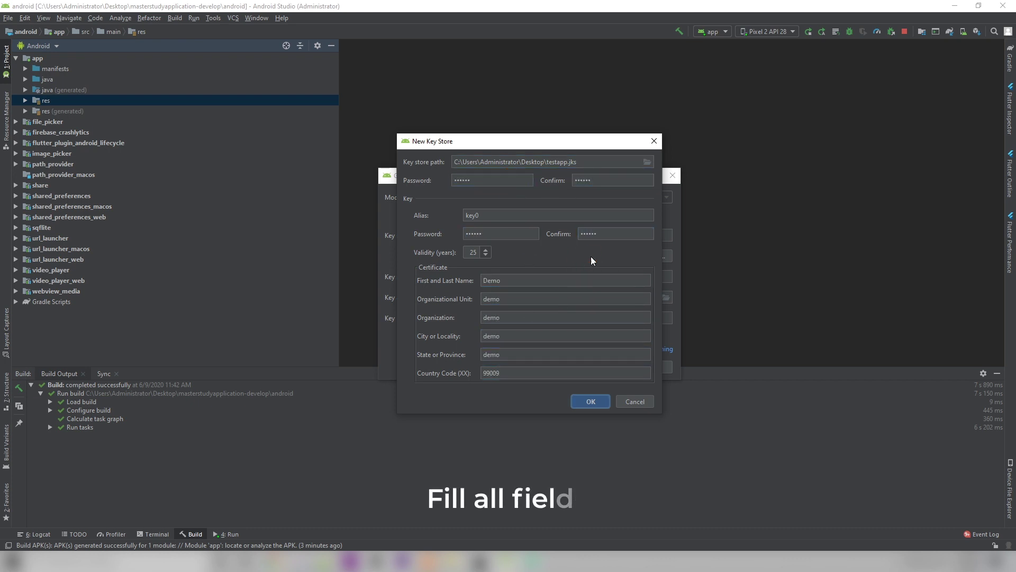
key("shift+Tab")
key("shift+Tab")
key("shift+Tab")
key("shift+Tab")
key("shift+Tab")
key("shift+Tab")
key("shift+Tab")
key("shift+Tab")
key("shift+Tab")
key("BackSpace")
type("1")
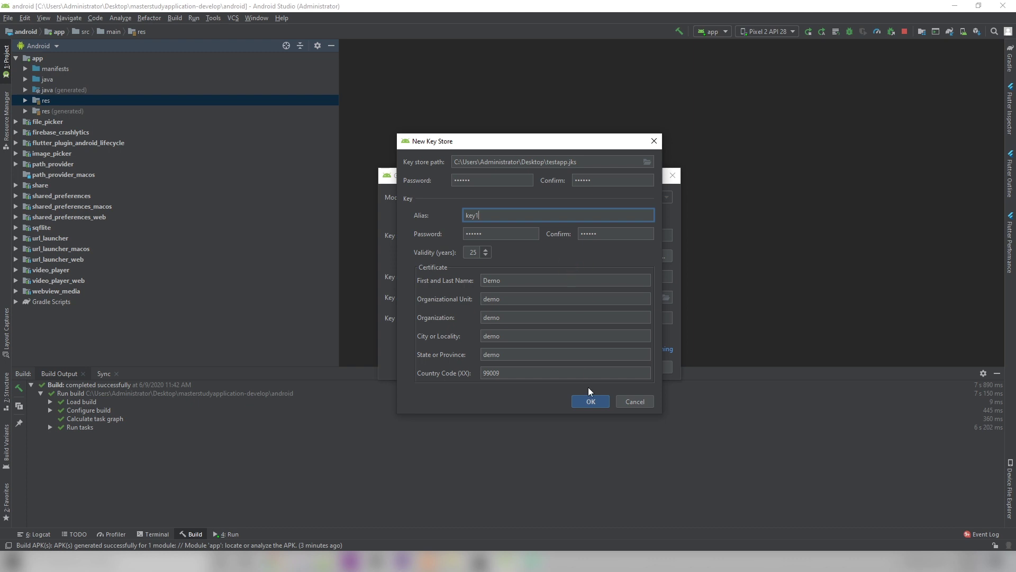
left_click(589, 402)
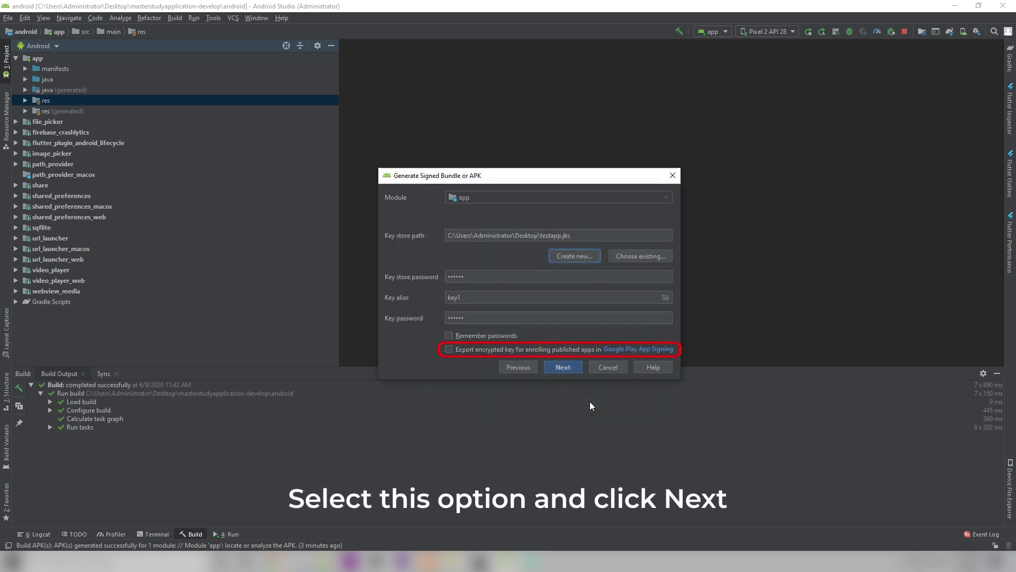
- Remember passwords, export the encrypted key, and build the signed release bundle with key1
left_click(449, 335)
left_click(448, 349)
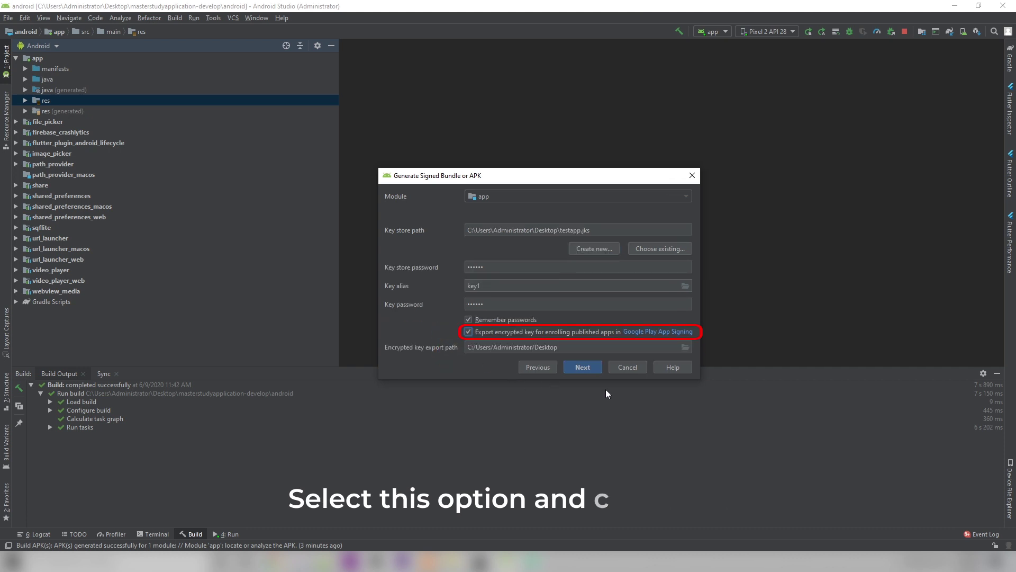
left_click(594, 369)
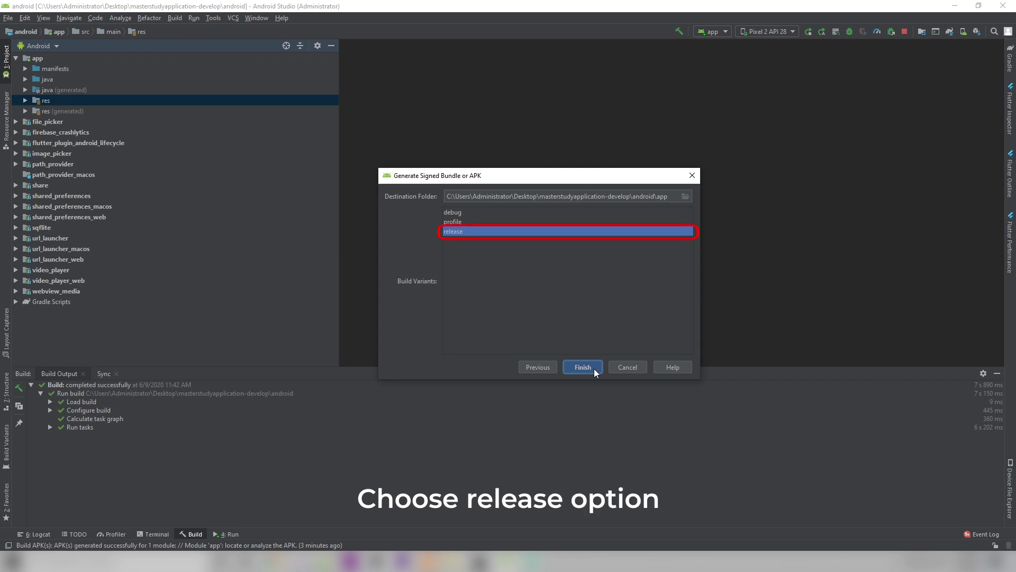
left_click(593, 368)
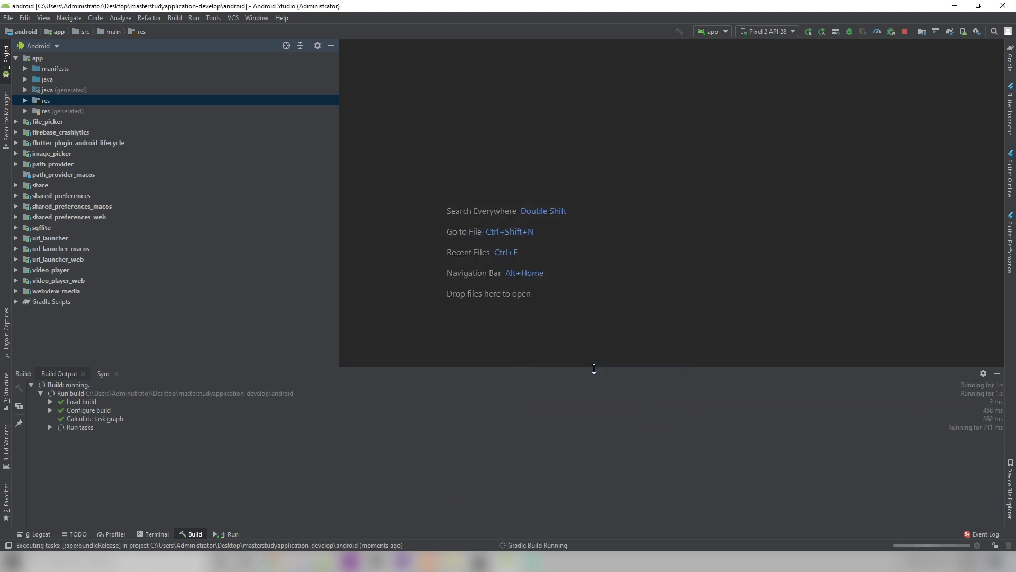